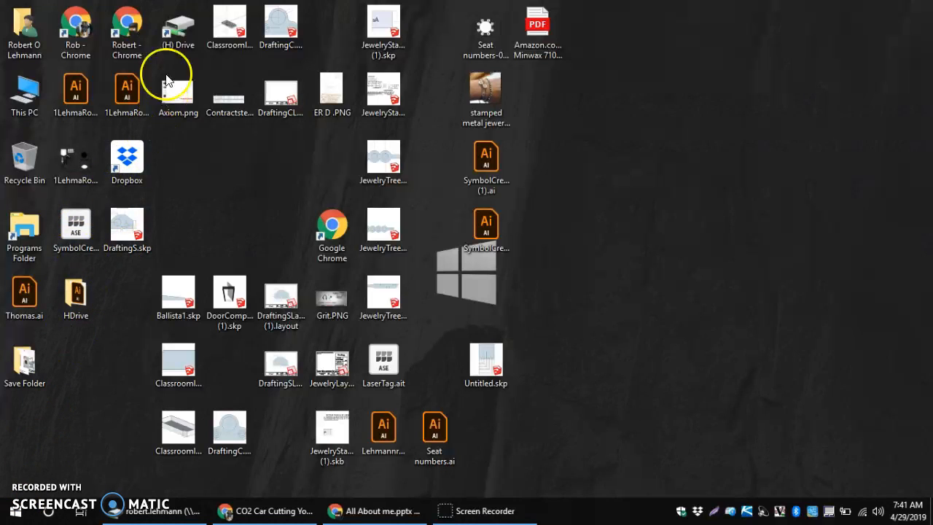
Create a 7thD&M folder on the H: drive and move New_Car_Blank.skp into it
{"action": "double_click", "coordinate": [181, 27]}
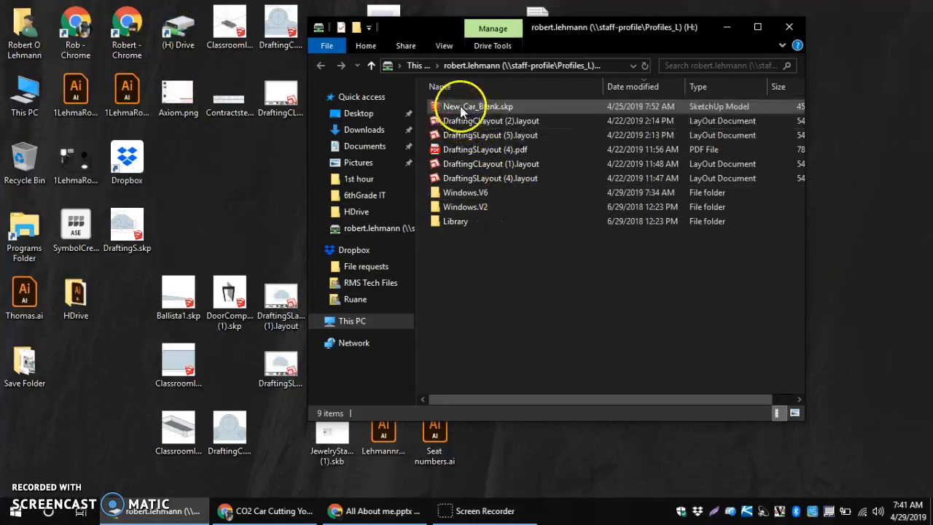
{"action": "right_click", "coordinate": [452, 260]}
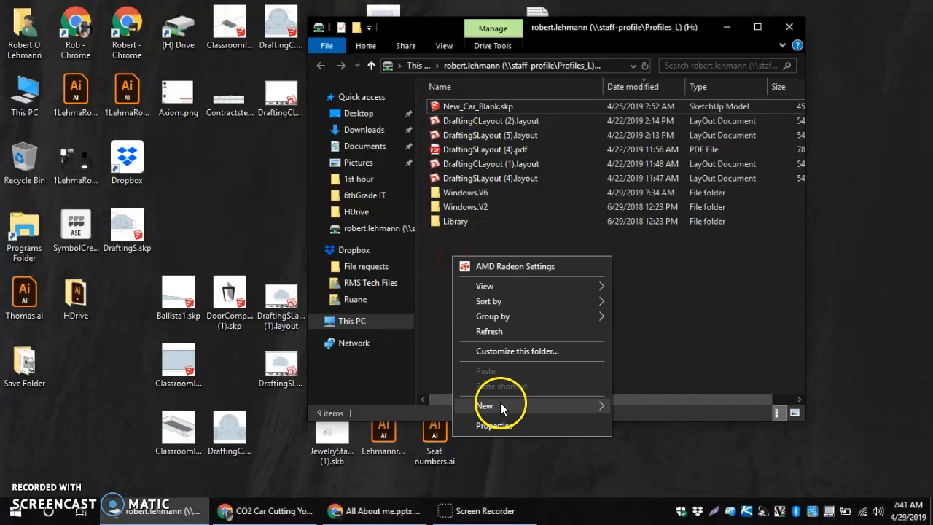
{"action": "mouse_move", "coordinate": [518, 405]}
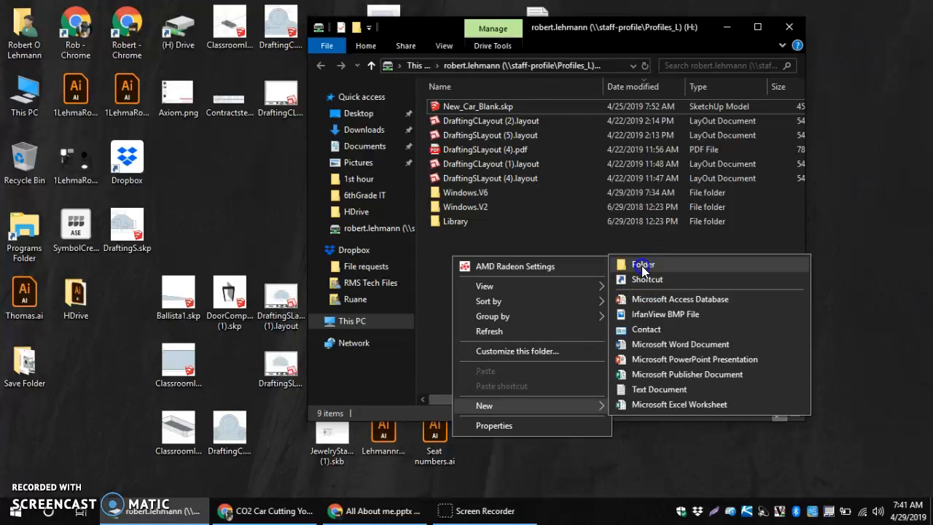
{"action": "left_click", "coordinate": [641, 266]}
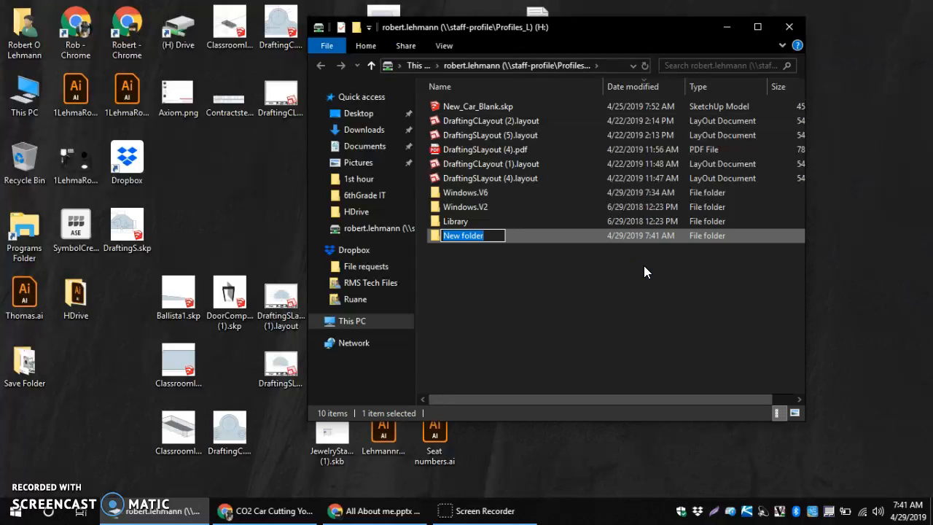
{"action": "type", "text": "7thD&M"}
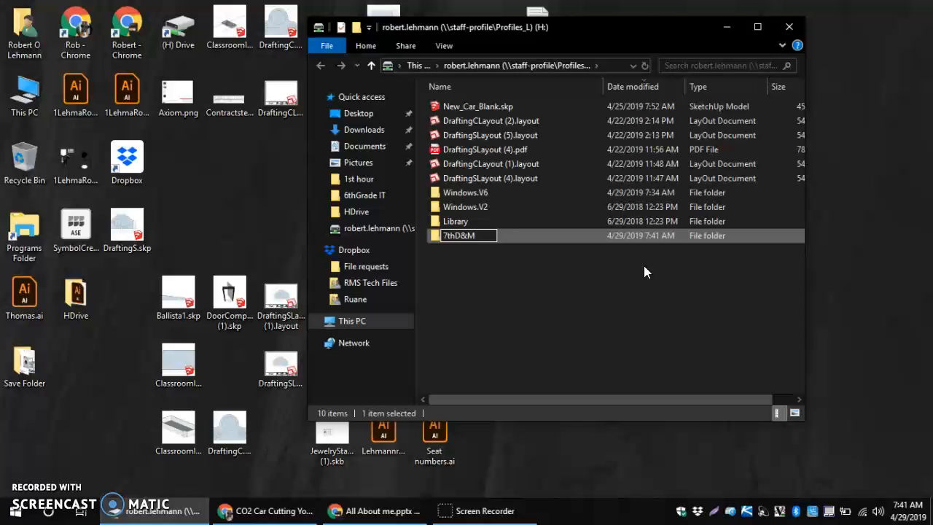
{"action": "left_click", "coordinate": [654, 274]}
{"action": "left_click_drag", "start_coordinate": [483, 104], "coordinate": [468, 236]}
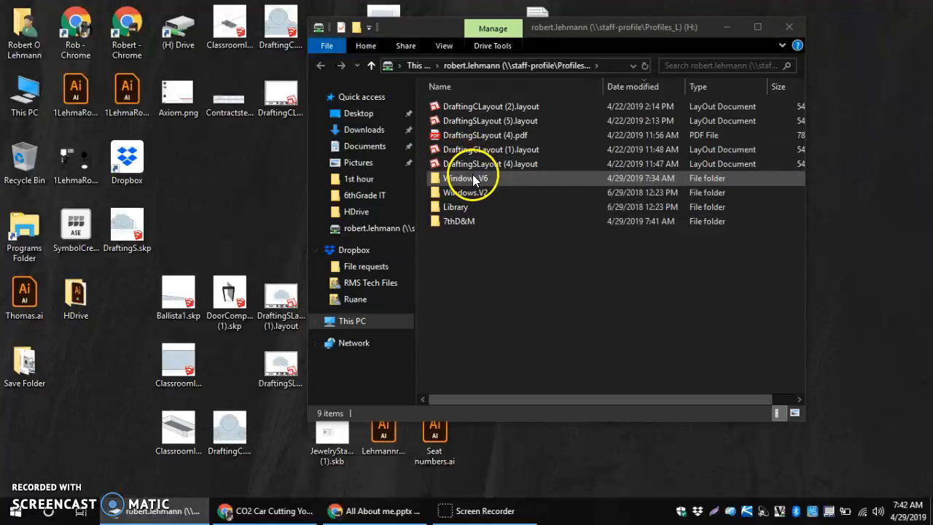
{"action": "left_click", "coordinate": [463, 220]}
Open New_Car_Blank.skp from the 7thD&M folder and start SketchUp from the welcome screen
{"action": "double_click", "coordinate": [464, 220]}
{"action": "left_click", "coordinate": [473, 107]}
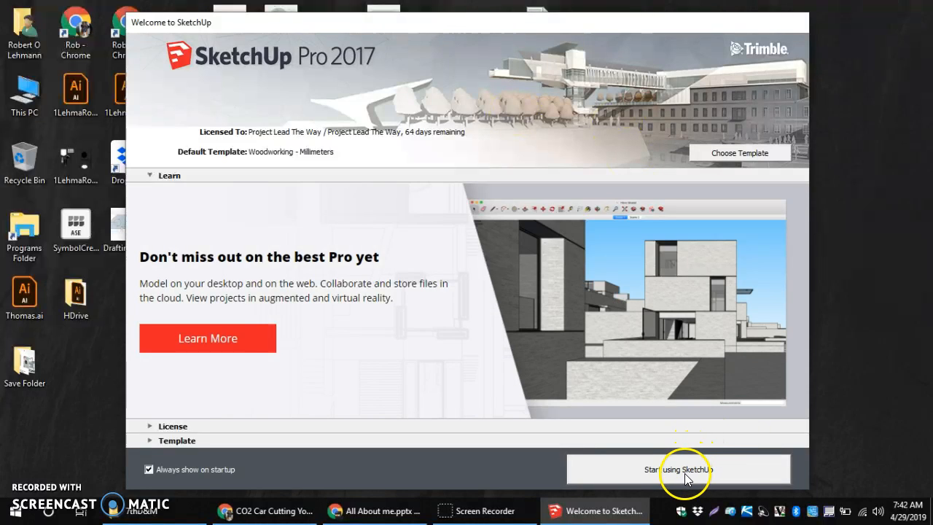
{"action": "left_click", "coordinate": [685, 472]}
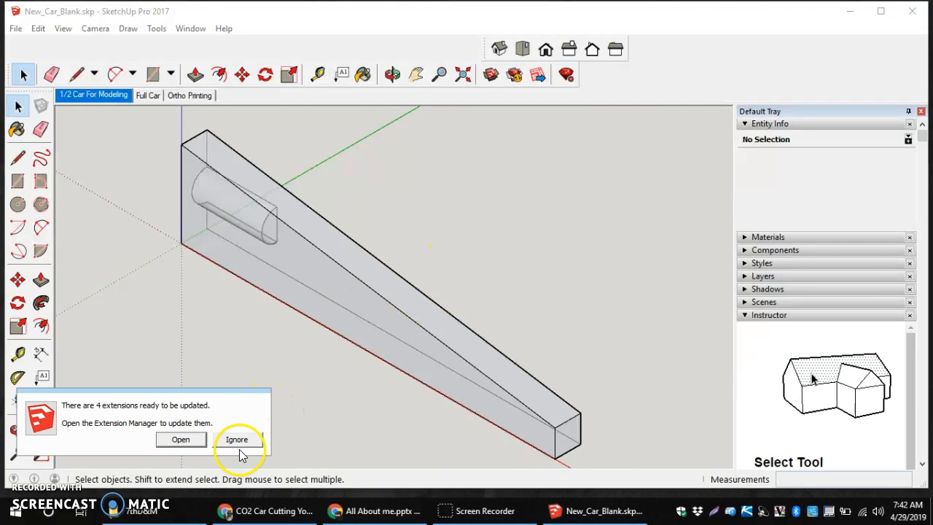
Ignore the extension update notice and zoom in and out on the car blank
{"action": "left_click", "coordinate": [235, 439]}
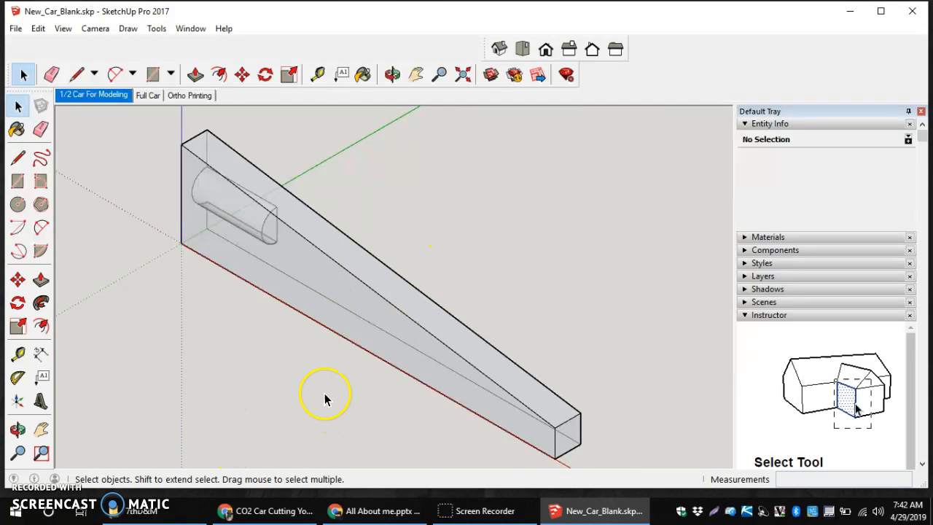
{"action": "scroll", "coordinate": [324, 400], "scroll_direction": "up", "scroll_amount": 1}
{"action": "scroll", "coordinate": [318, 395], "scroll_direction": "down", "scroll_amount": 4}
{"action": "scroll", "coordinate": [292, 412], "scroll_direction": "up", "scroll_amount": 3}
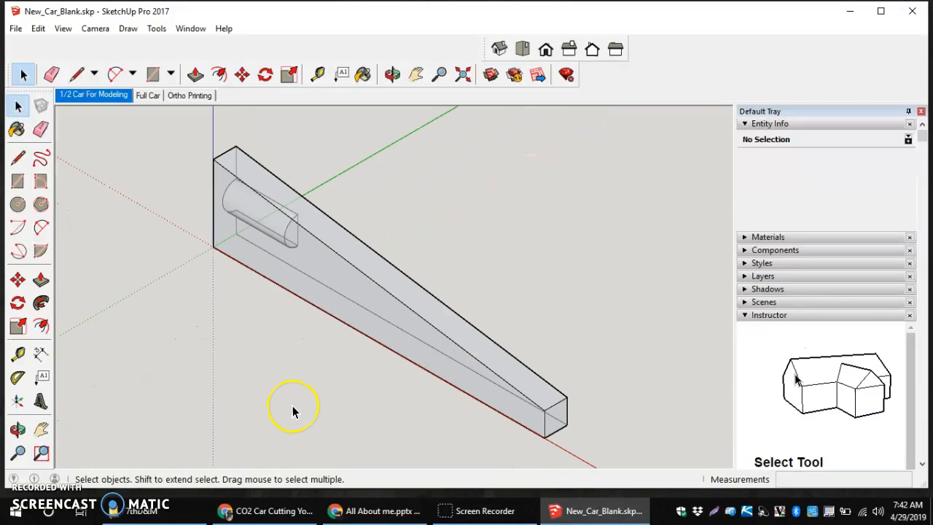
{"action": "scroll", "coordinate": [257, 273], "scroll_direction": "down", "scroll_amount": 3}
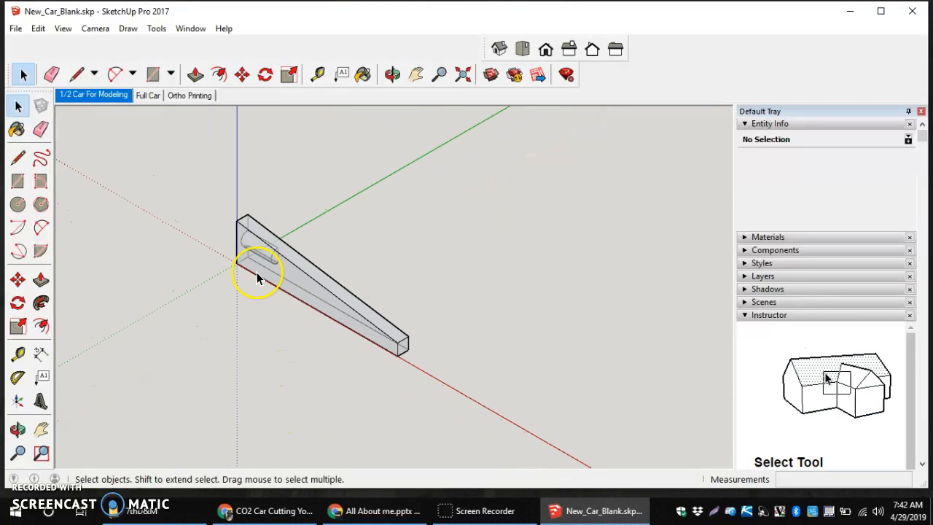
{"action": "scroll", "coordinate": [256, 274], "scroll_direction": "up", "scroll_amount": 5}
{"action": "scroll", "coordinate": [190, 248], "scroll_direction": "down", "scroll_amount": 5}
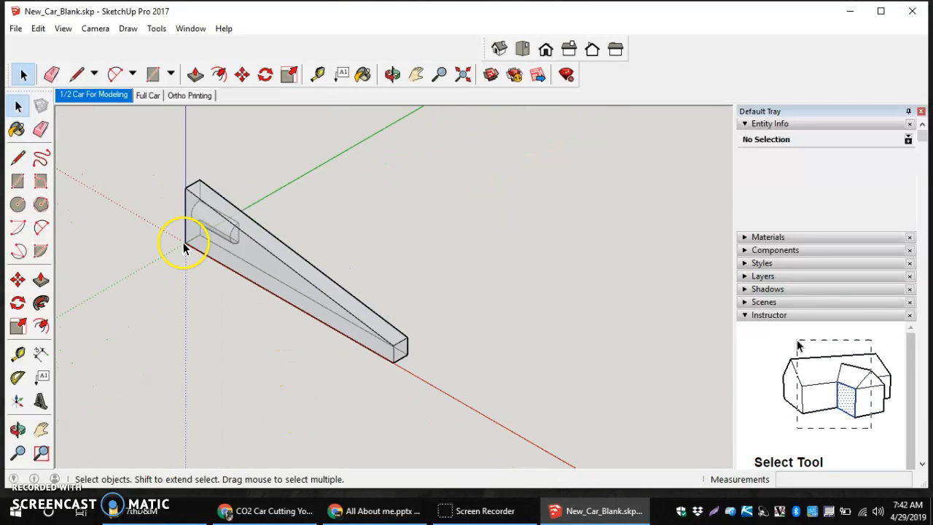
{"action": "scroll", "coordinate": [306, 305], "scroll_direction": "up", "scroll_amount": 4}
{"action": "scroll", "coordinate": [306, 303], "scroll_direction": "down", "scroll_amount": 4}
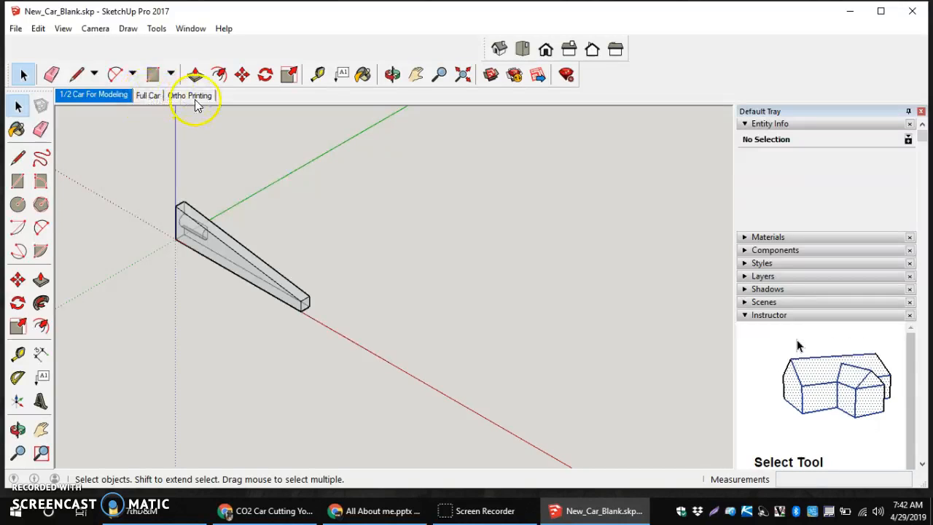
Preview the Full Car and Ortho Printing scenes, then return to 1/2 Car For Modeling
{"action": "left_click", "coordinate": [123, 95]}
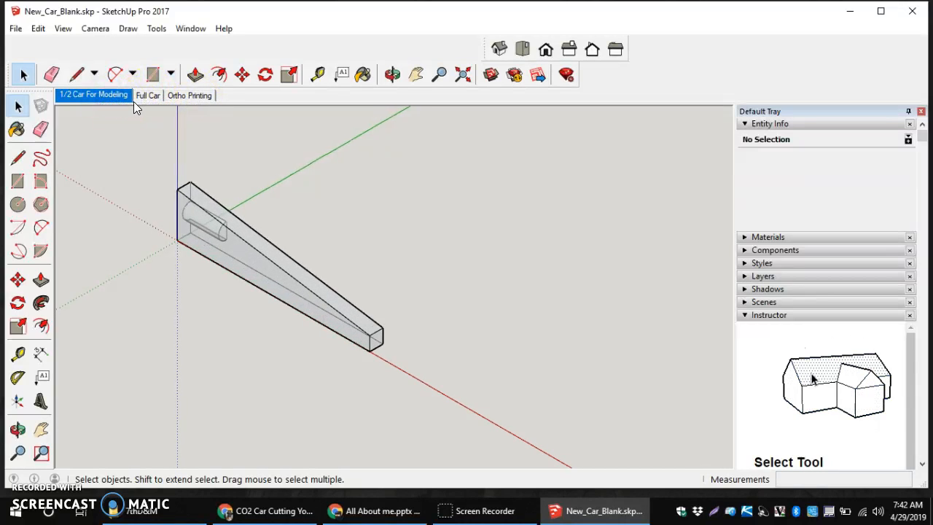
{"action": "left_click", "coordinate": [148, 95]}
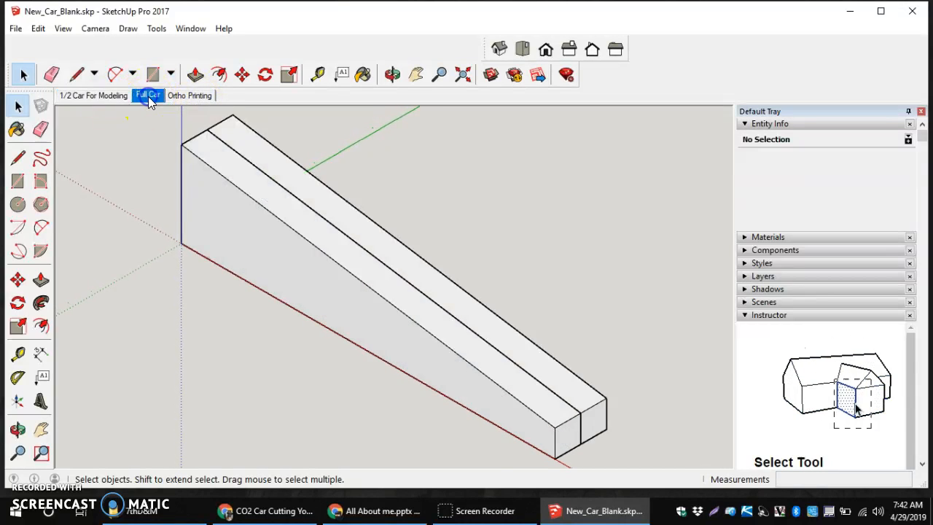
{"action": "left_click", "coordinate": [189, 96]}
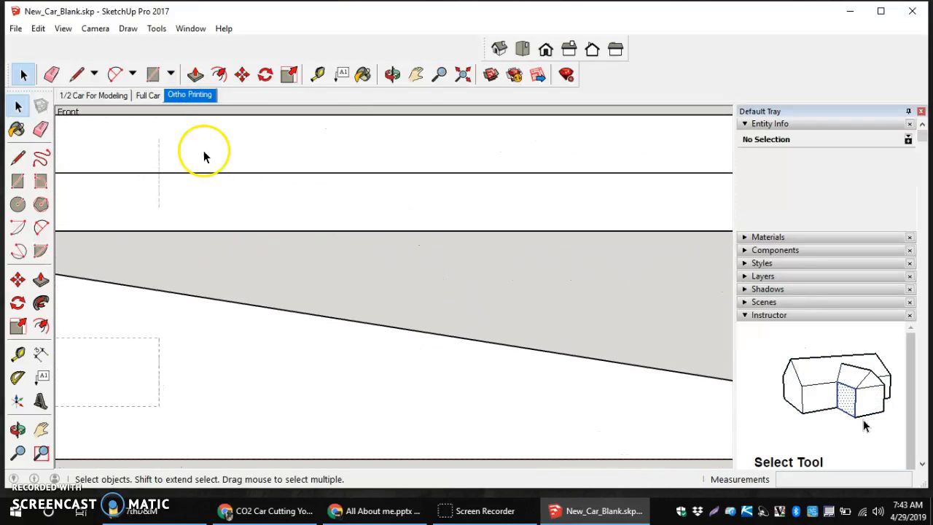
{"action": "scroll", "coordinate": [261, 322], "scroll_direction": "up", "scroll_amount": 3}
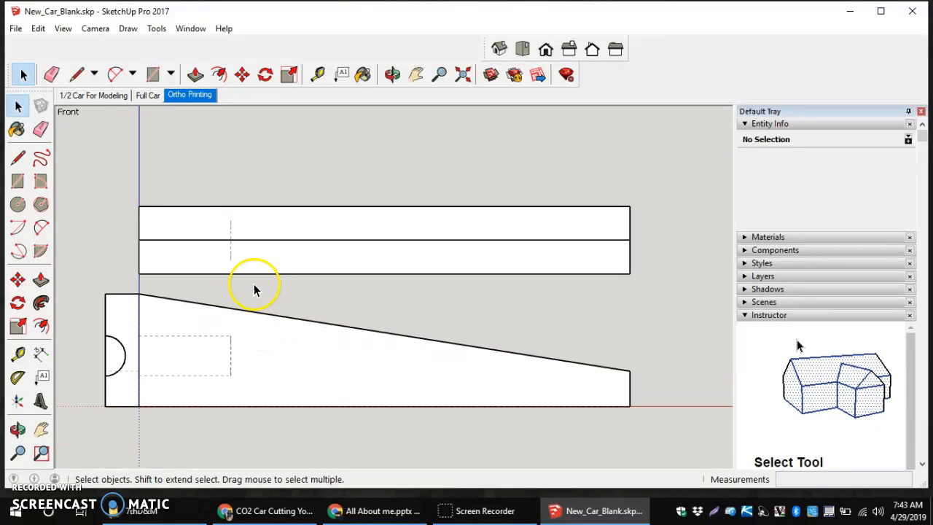
{"action": "left_click", "coordinate": [95, 97]}
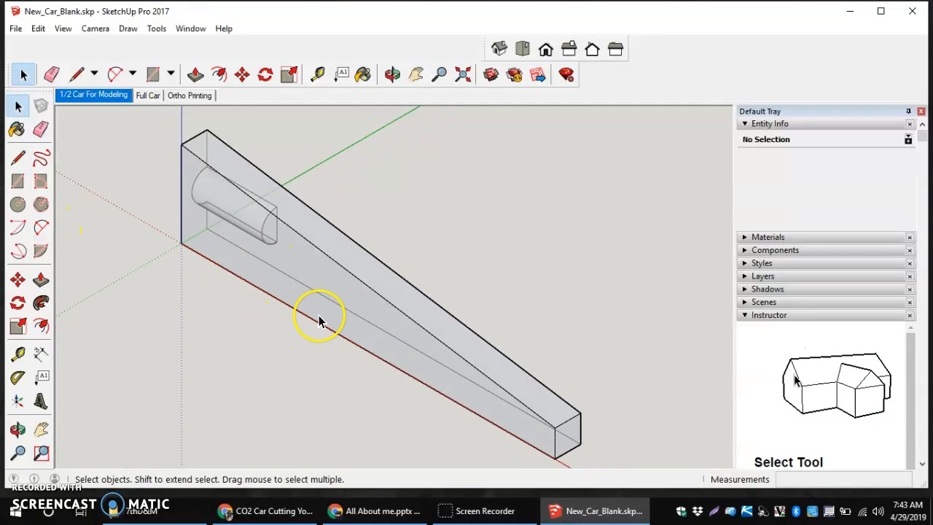
{"action": "right_click", "coordinate": [364, 332]}
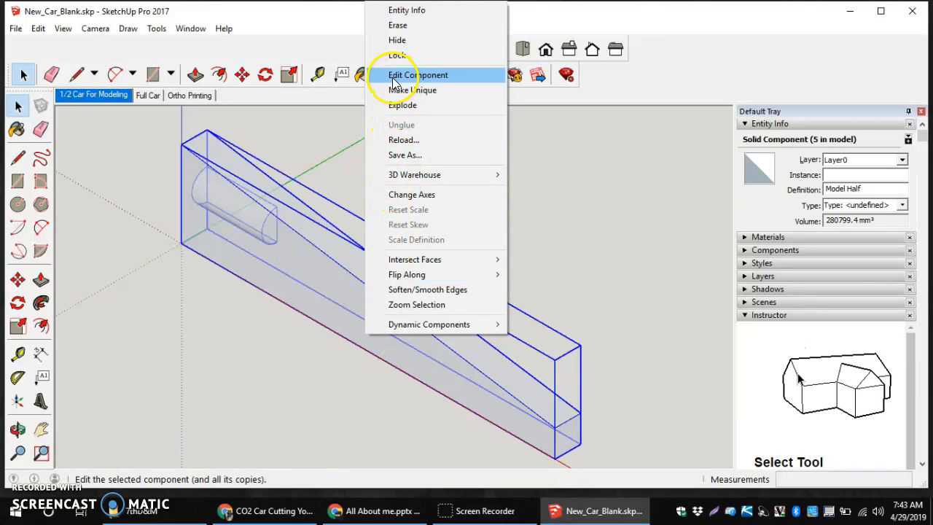
{"action": "left_click", "coordinate": [226, 403]}
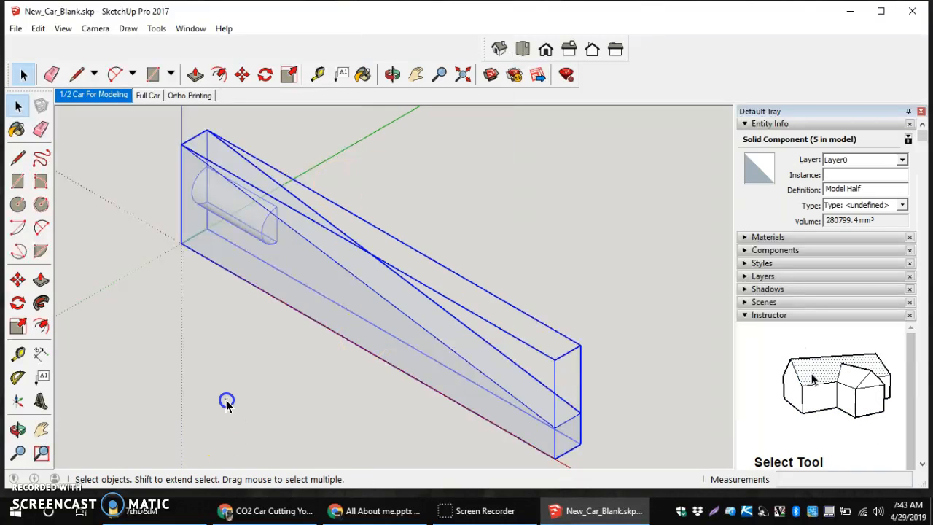
{"action": "double_click", "coordinate": [315, 309]}
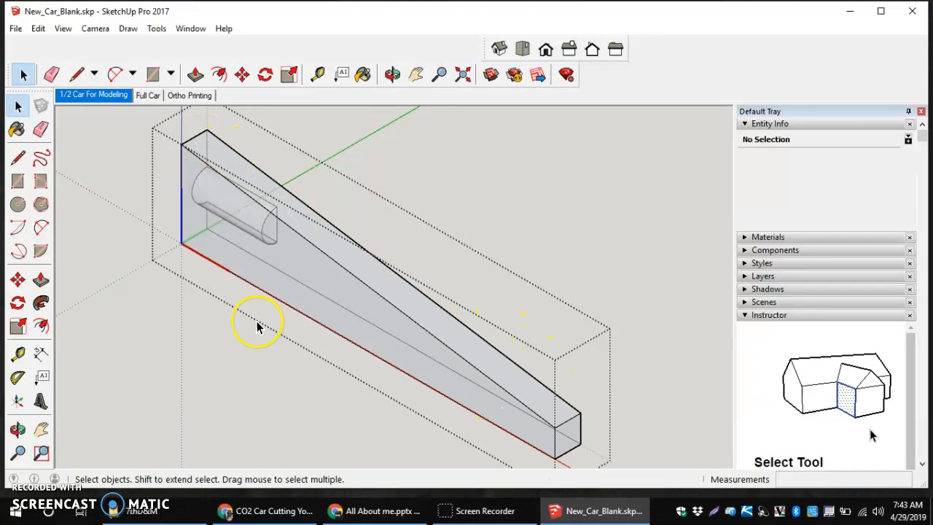
{"action": "left_click", "coordinate": [224, 355]}
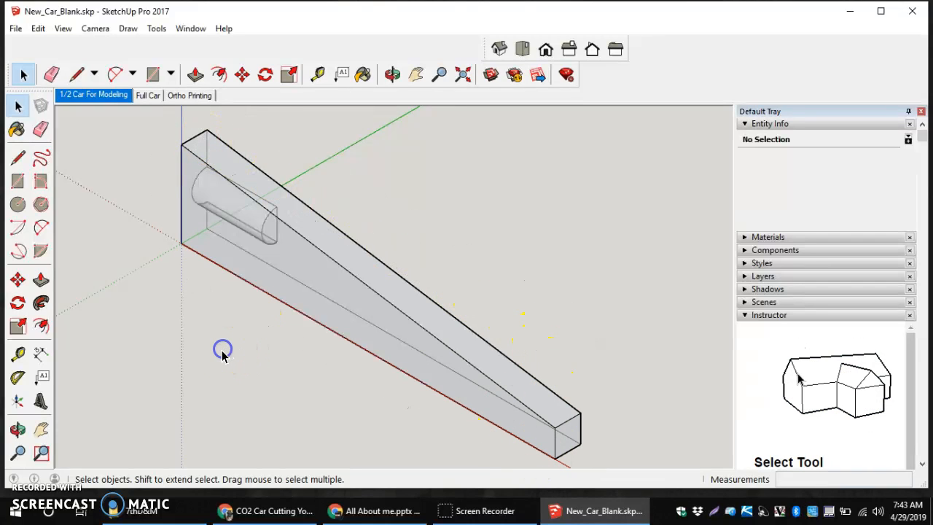
Sketch two trial vertical cut lines from the car body's bottom edge
{"action": "left_click", "coordinate": [18, 158]}
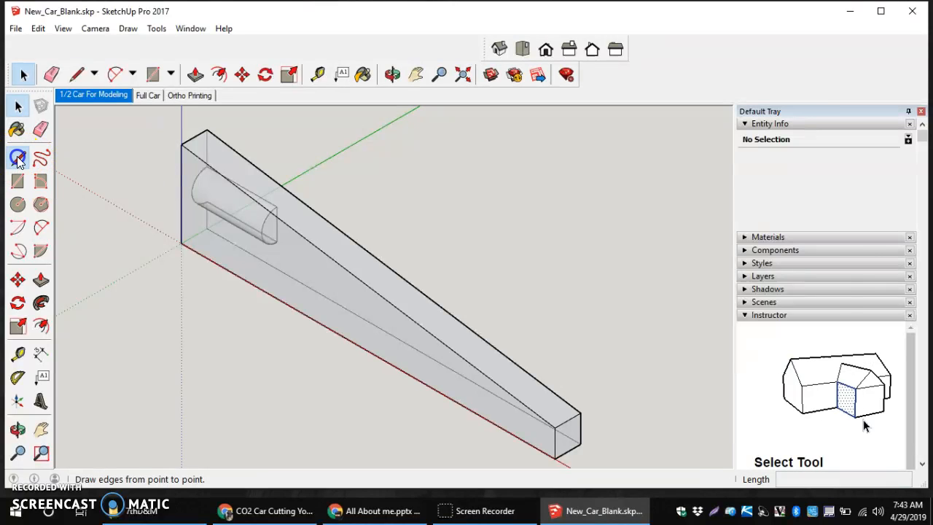
{"action": "left_click", "coordinate": [306, 313]}
{"action": "left_click", "coordinate": [314, 247]}
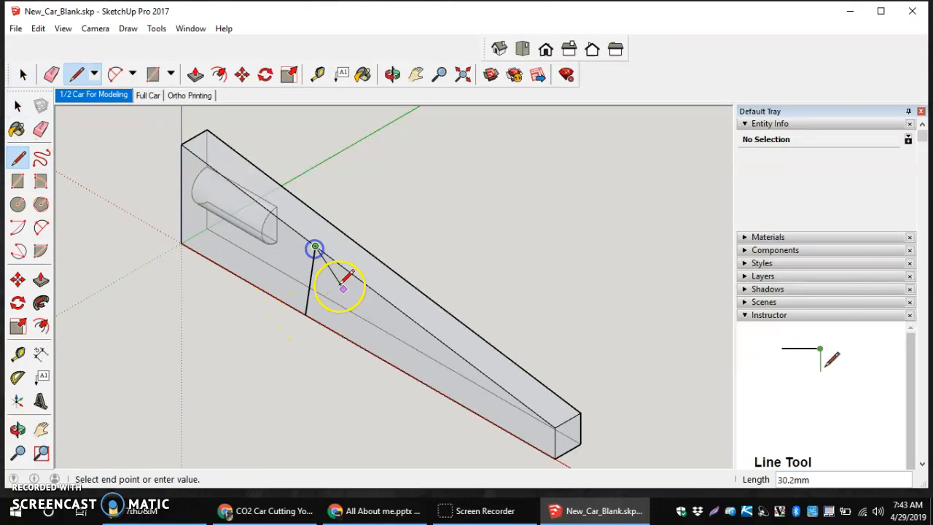
{"action": "key", "text": "Escape"}
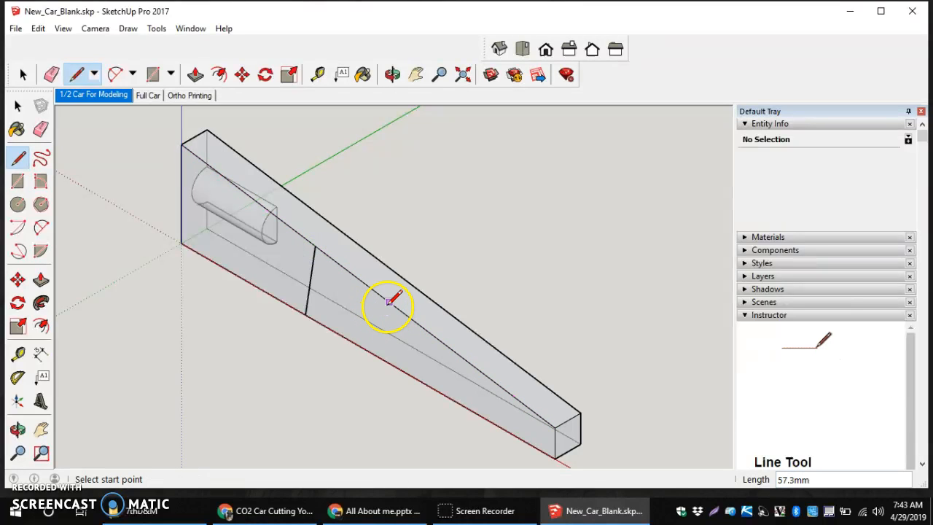
{"action": "left_click", "coordinate": [388, 302]}
{"action": "left_click", "coordinate": [382, 357]}
{"action": "key", "text": "Escape"}
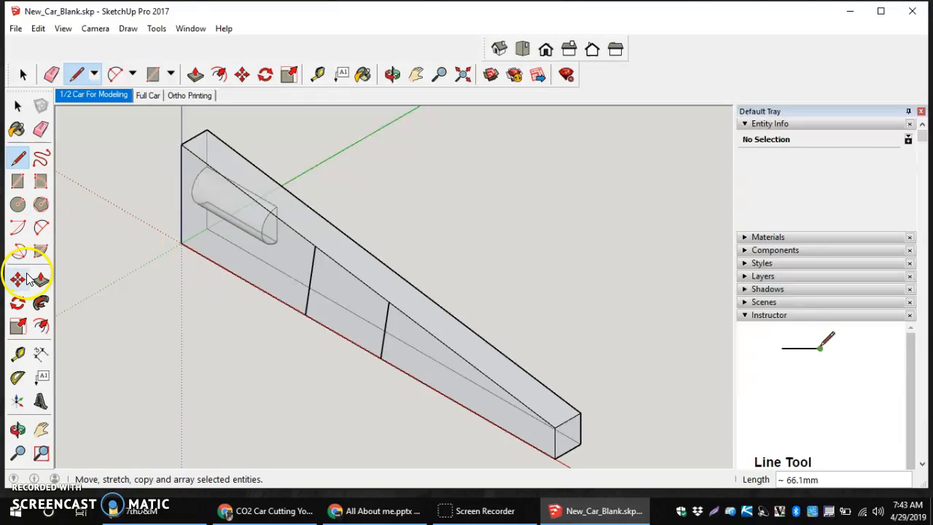
Select the whole wedge body and open its group for editing
{"action": "left_click", "coordinate": [40, 280]}
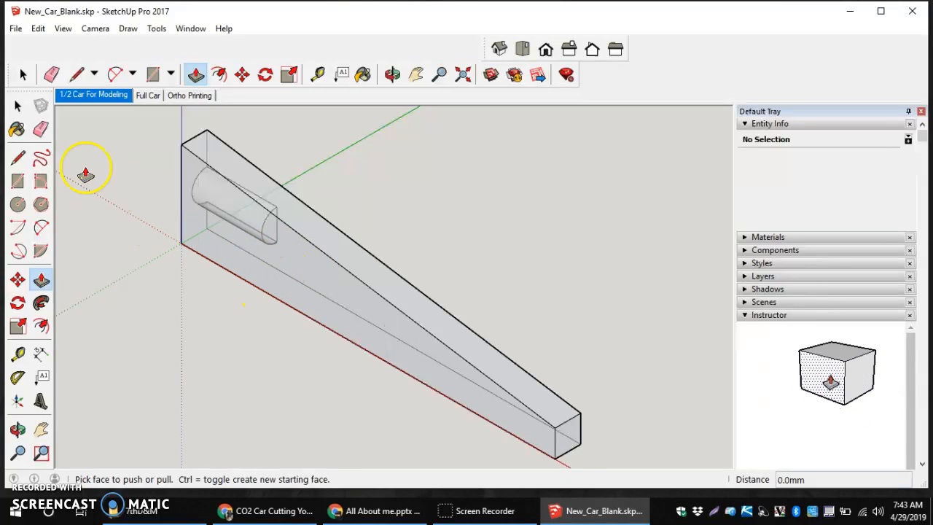
{"action": "left_click", "coordinate": [18, 106]}
{"action": "triple_click", "coordinate": [380, 312]}
{"action": "double_click", "coordinate": [379, 312]}
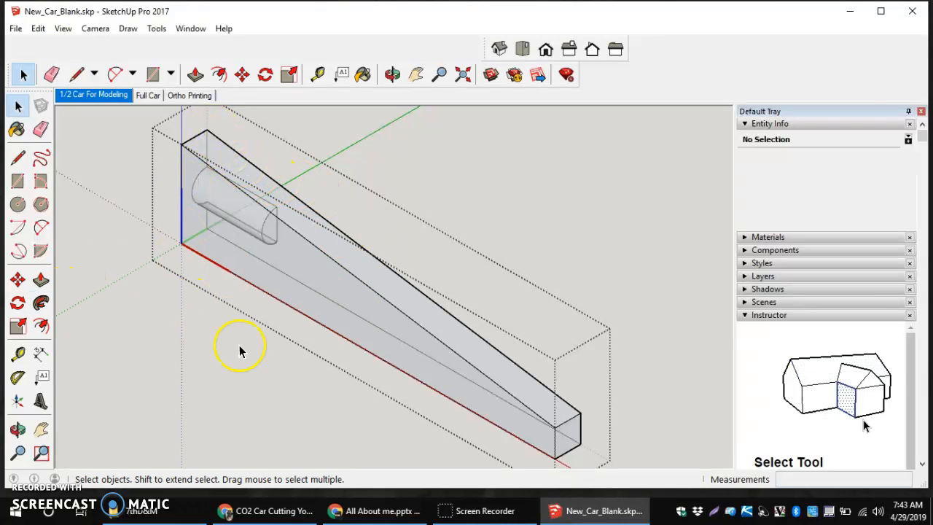
{"action": "left_click", "coordinate": [18, 159]}
{"action": "left_click", "coordinate": [330, 256]}
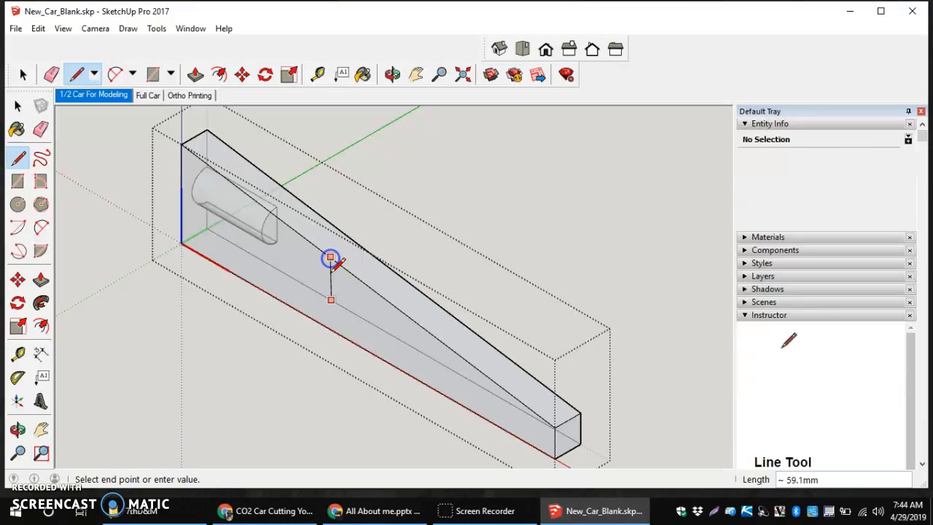
{"action": "left_click", "coordinate": [331, 329]}
{"action": "left_click", "coordinate": [402, 312]}
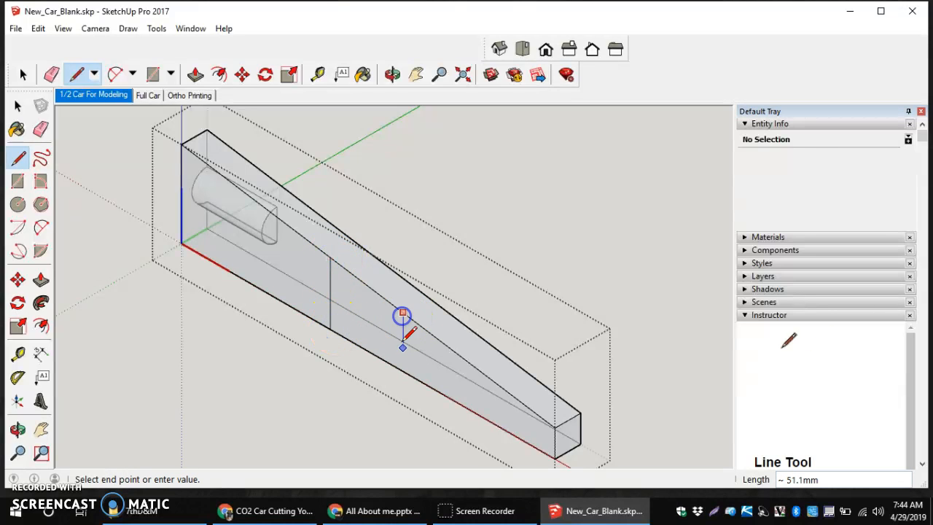
{"action": "left_click", "coordinate": [402, 370]}
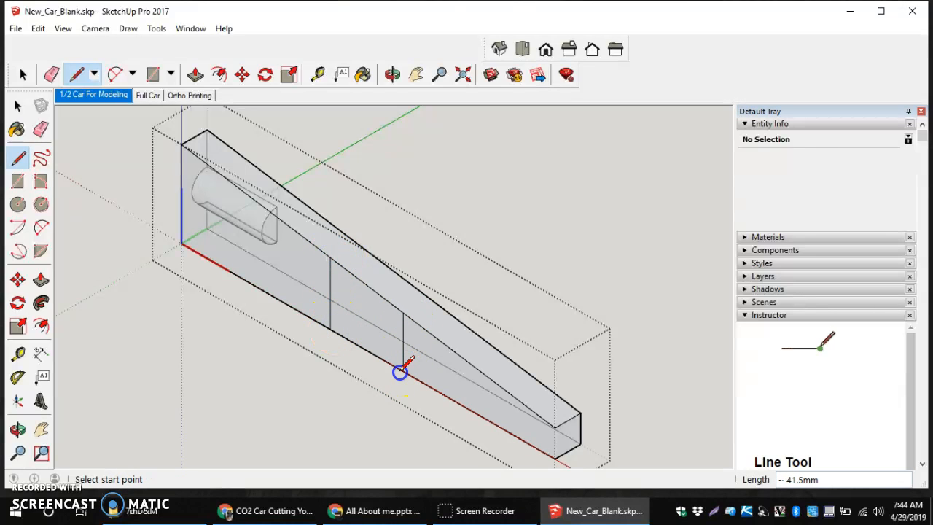
{"action": "left_click", "coordinate": [41, 279]}
{"action": "left_click", "coordinate": [363, 315]}
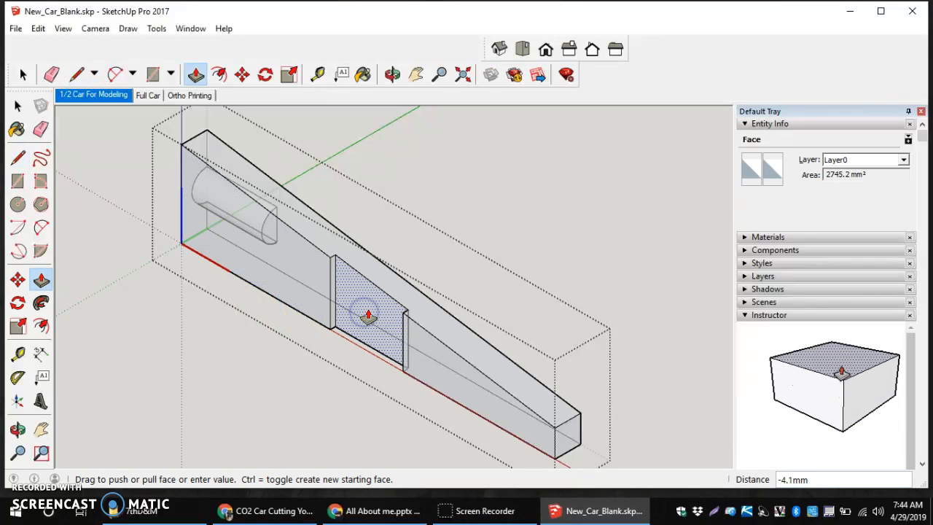
{"action": "left_click", "coordinate": [361, 323]}
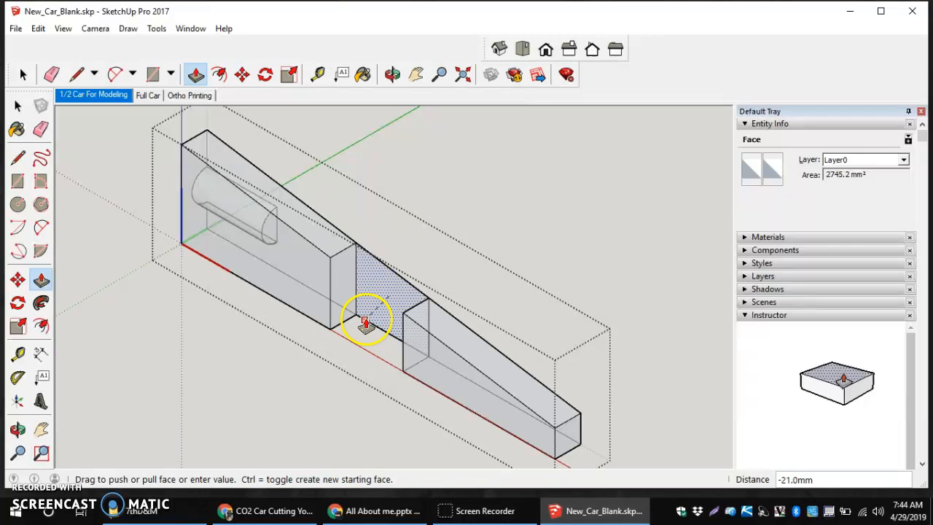
{"action": "left_click", "coordinate": [366, 323]}
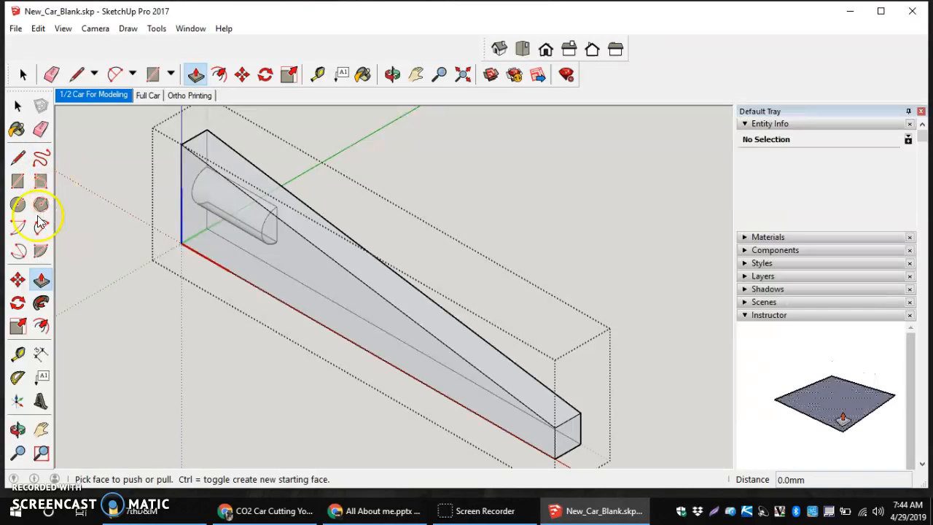
{"action": "middle_click_drag", "start_coordinate": [183, 312], "coordinate": [160, 202]}
{"action": "key", "text": "o"}
{"action": "left_click_drag", "start_coordinate": [156, 199], "coordinate": [610, 153]}
{"action": "key", "text": "p"}
{"action": "scroll", "coordinate": [183, 430], "scroll_direction": "down", "scroll_amount": 5}
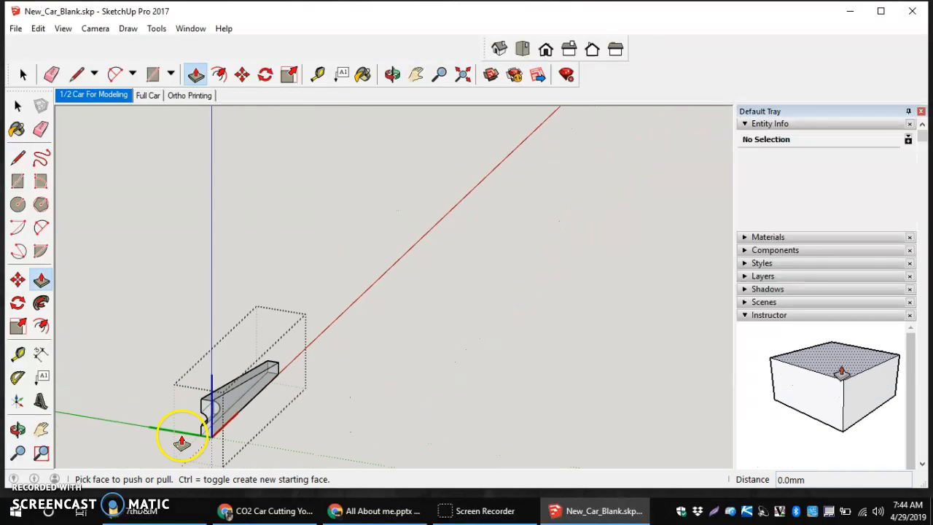
{"action": "scroll", "coordinate": [182, 442], "scroll_direction": "up", "scroll_amount": 5}
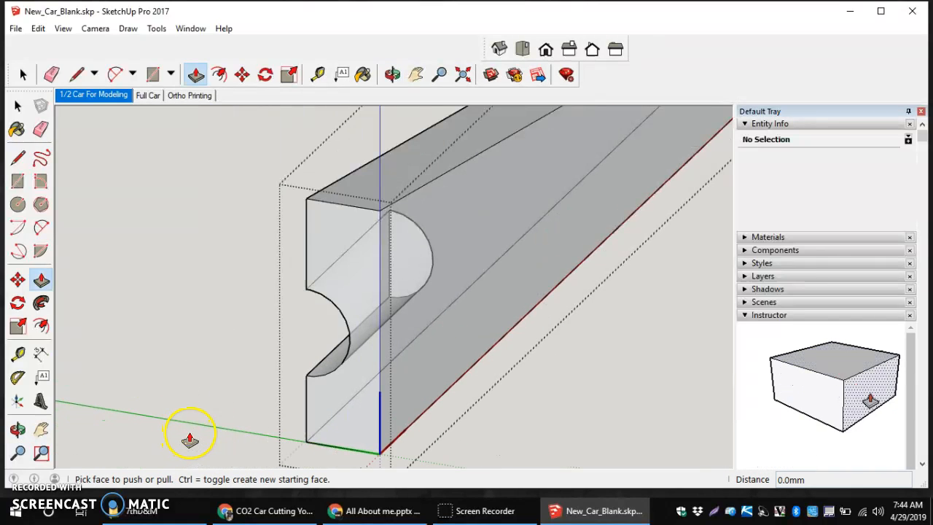
{"action": "left_click", "coordinate": [312, 299]}
{"action": "middle_click_drag", "start_coordinate": [570, 323], "coordinate": [367, 337]}
{"action": "scroll", "coordinate": [360, 342], "scroll_direction": "down", "scroll_amount": 5}
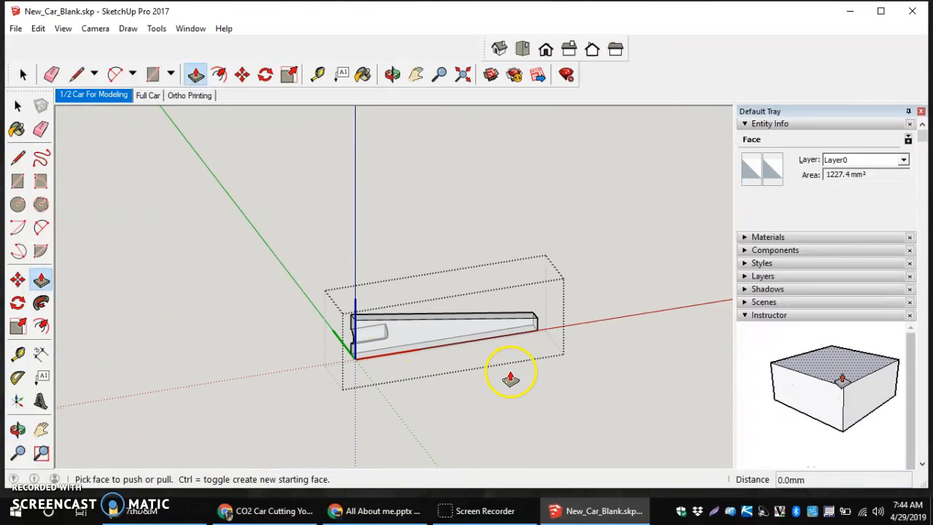
{"action": "scroll", "coordinate": [542, 348], "scroll_direction": "up", "scroll_amount": 4}
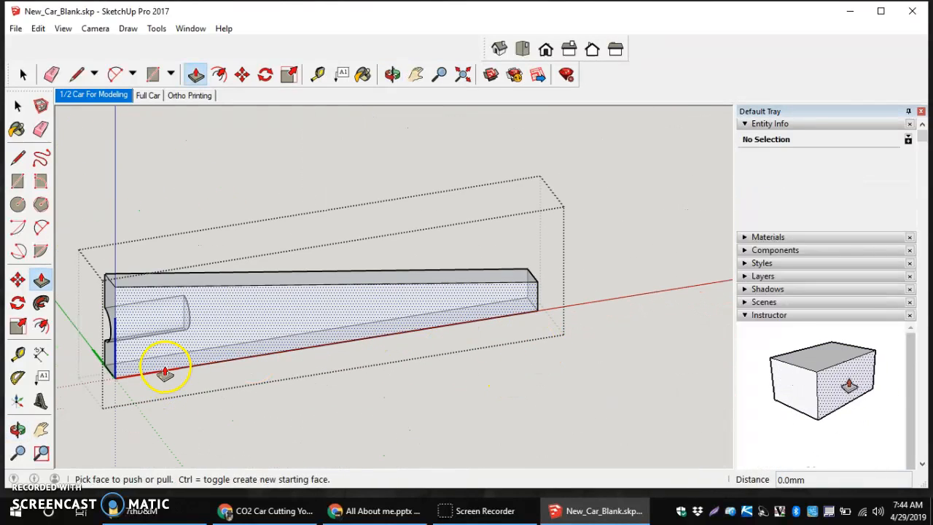
{"action": "left_click", "coordinate": [164, 364]}
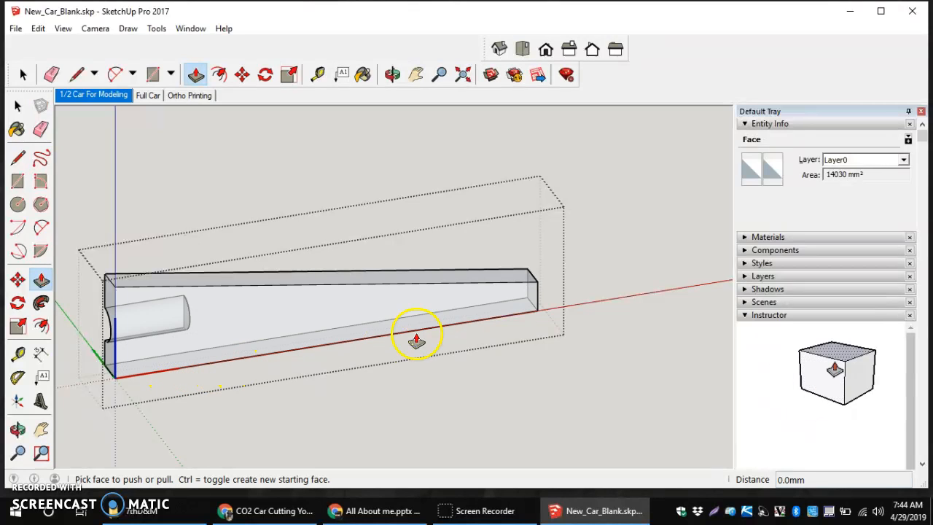
{"action": "middle_click_drag", "start_coordinate": [300, 329], "coordinate": [228, 291]}
{"action": "scroll", "coordinate": [226, 274], "scroll_direction": "up", "scroll_amount": 4}
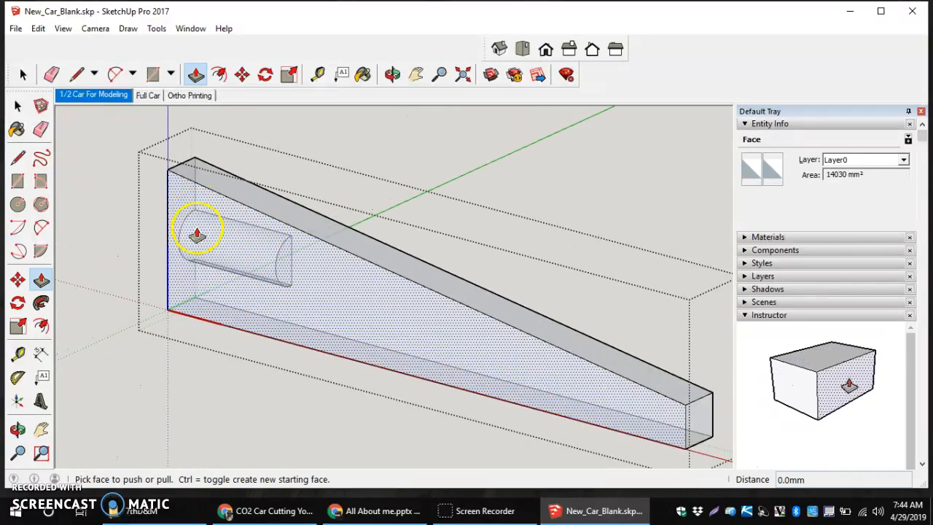
{"action": "scroll", "coordinate": [197, 235], "scroll_direction": "down", "scroll_amount": 2}
{"action": "left_click", "coordinate": [23, 74]}
{"action": "left_click", "coordinate": [68, 201]}
Re-enter the wedge group and switch the camera to the Front standard view
{"action": "double_click", "coordinate": [218, 280]}
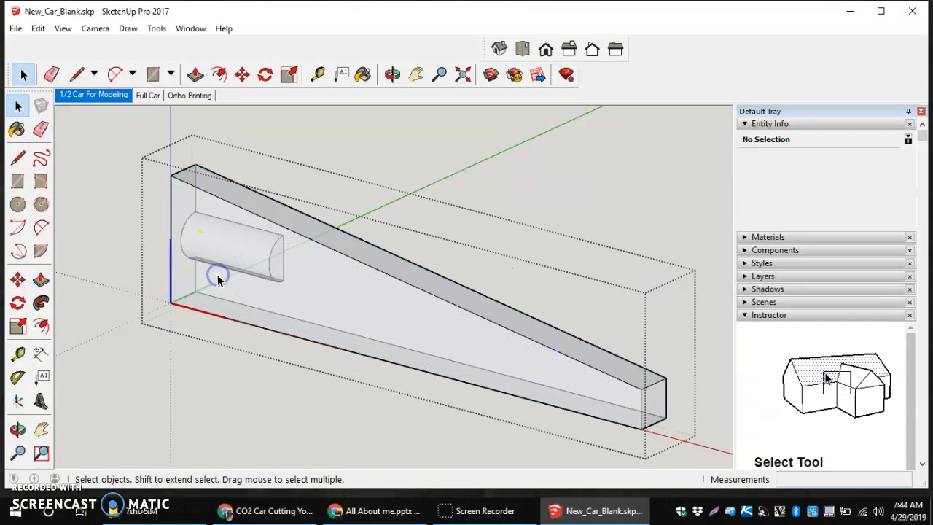
{"action": "left_click", "coordinate": [93, 27]}
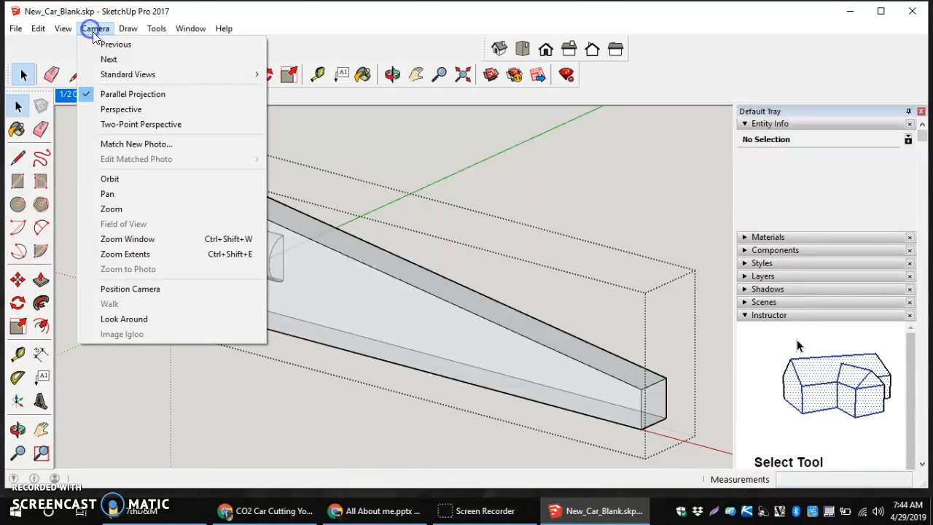
{"action": "mouse_move", "coordinate": [128, 76]}
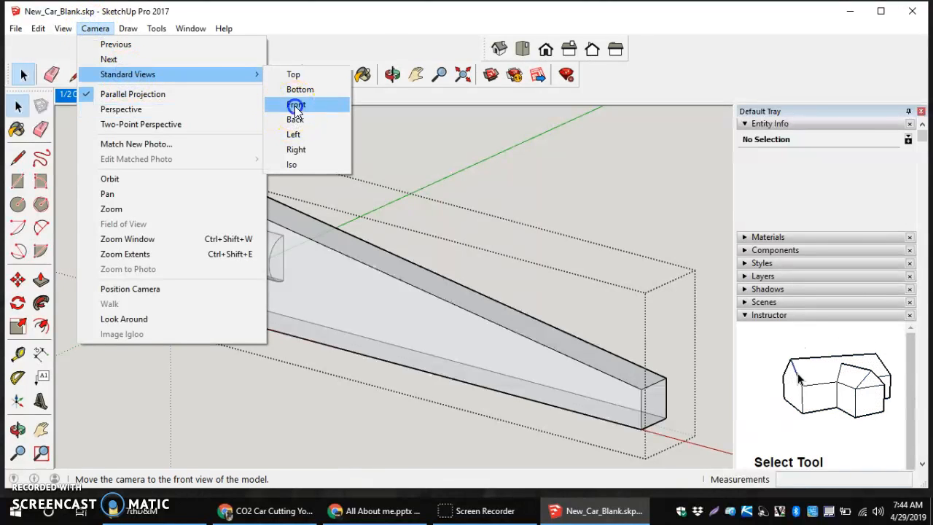
{"action": "left_click", "coordinate": [298, 105]}
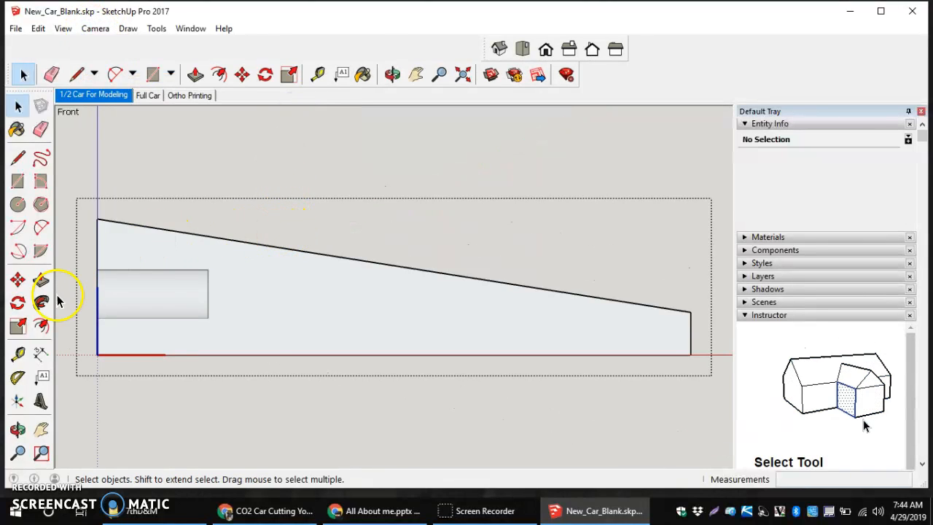
{"action": "left_click", "coordinate": [18, 355]}
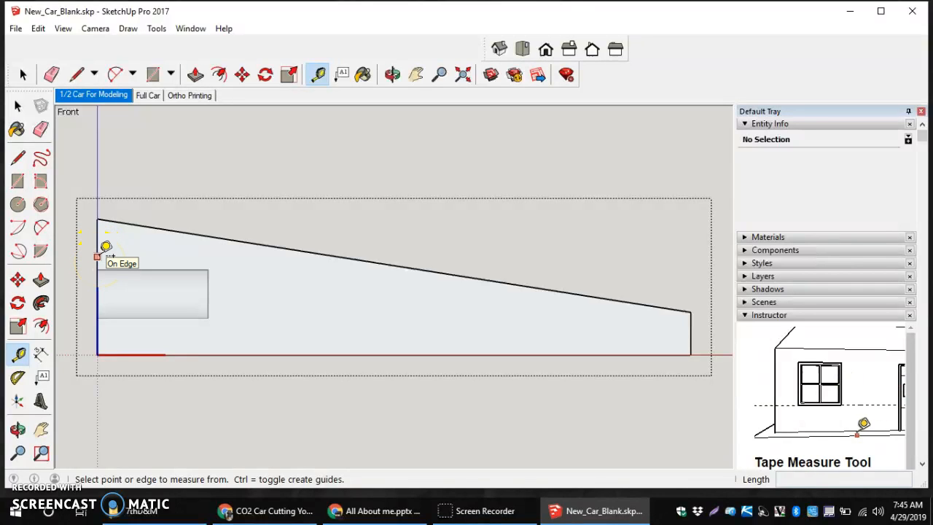
Place a vertical guide 210 mm from the body's left edge
{"action": "left_click", "coordinate": [97, 257]}
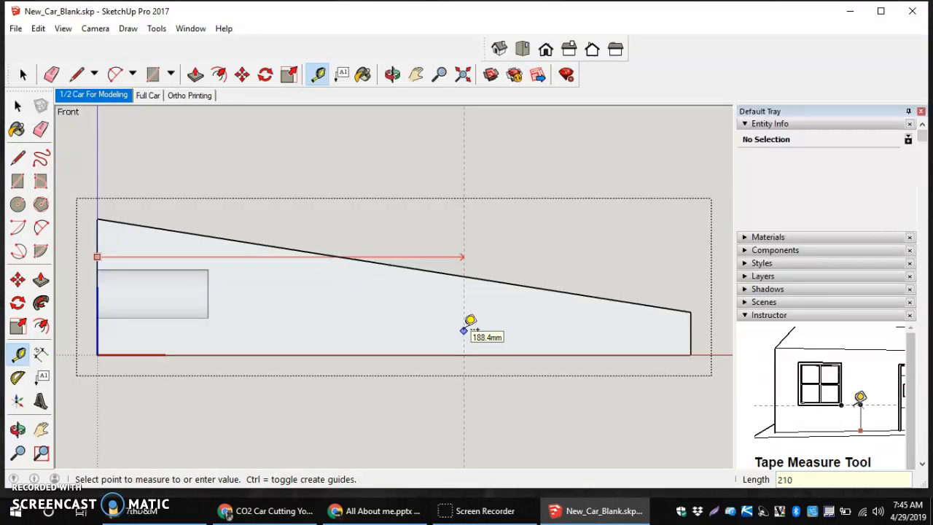
{"action": "key", "text": "Return"}
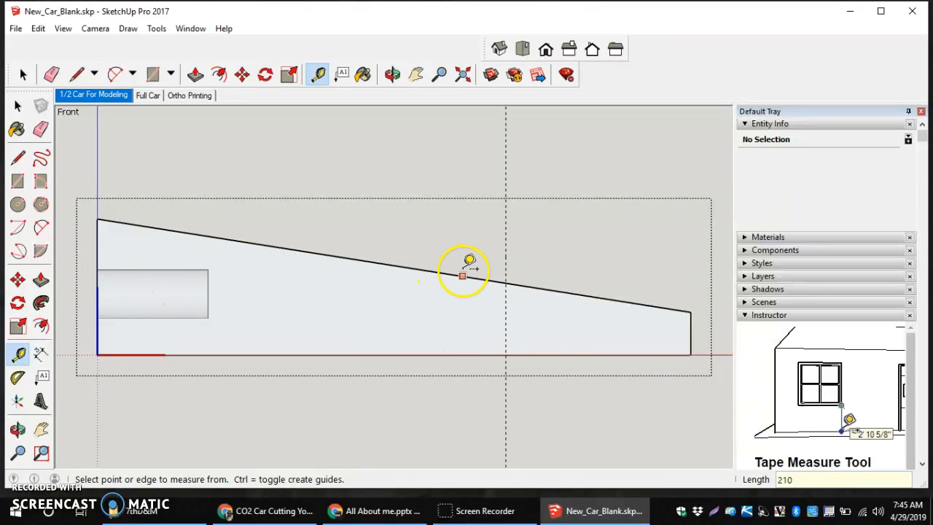
{"action": "scroll", "coordinate": [550, 329], "scroll_direction": "down", "scroll_amount": 1}
{"action": "scroll", "coordinate": [558, 308], "scroll_direction": "down", "scroll_amount": 1}
{"action": "scroll", "coordinate": [566, 302], "scroll_direction": "up", "scroll_amount": 3}
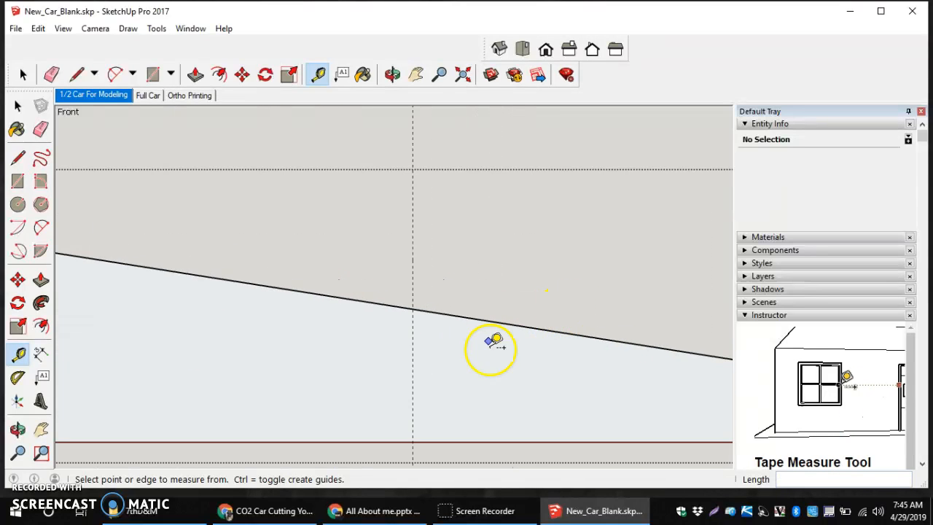
{"action": "scroll", "coordinate": [462, 338], "scroll_direction": "down", "scroll_amount": 3}
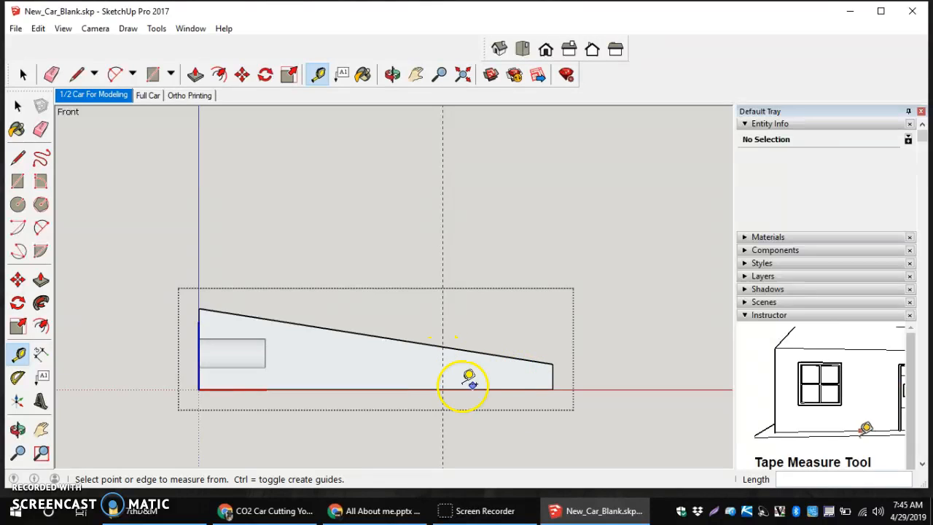
{"action": "scroll", "coordinate": [429, 386], "scroll_direction": "up", "scroll_amount": 4}
{"action": "scroll", "coordinate": [474, 379], "scroll_direction": "down", "scroll_amount": 2}
{"action": "scroll", "coordinate": [481, 375], "scroll_direction": "down", "scroll_amount": 3}
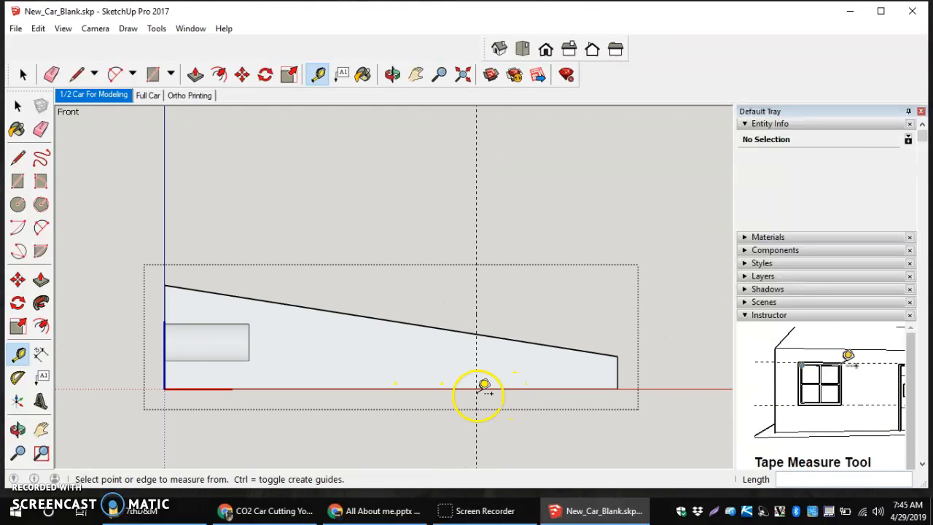
{"action": "scroll", "coordinate": [478, 386], "scroll_direction": "down", "scroll_amount": 1}
{"action": "scroll", "coordinate": [473, 379], "scroll_direction": "down", "scroll_amount": 1}
{"action": "scroll", "coordinate": [474, 380], "scroll_direction": "up", "scroll_amount": 3}
{"action": "scroll", "coordinate": [474, 382], "scroll_direction": "down", "scroll_amount": 2}
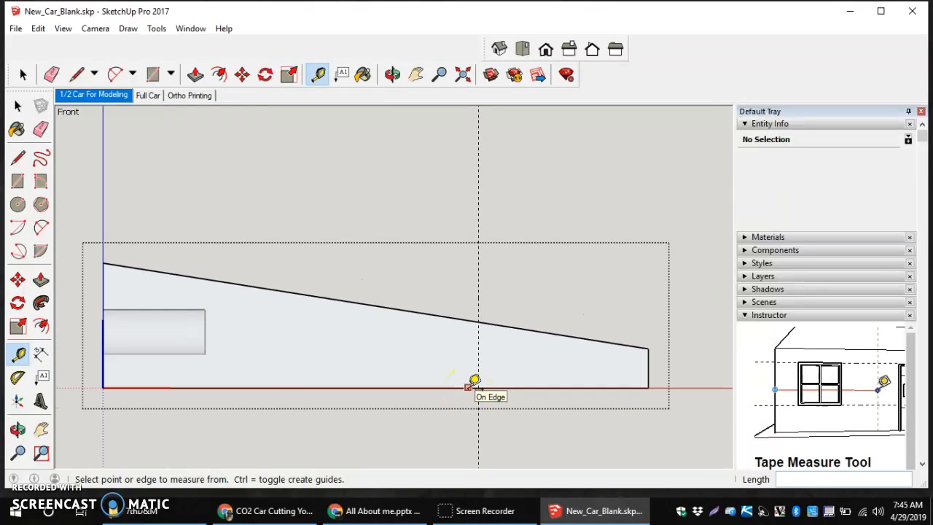
{"action": "left_click", "coordinate": [474, 382]}
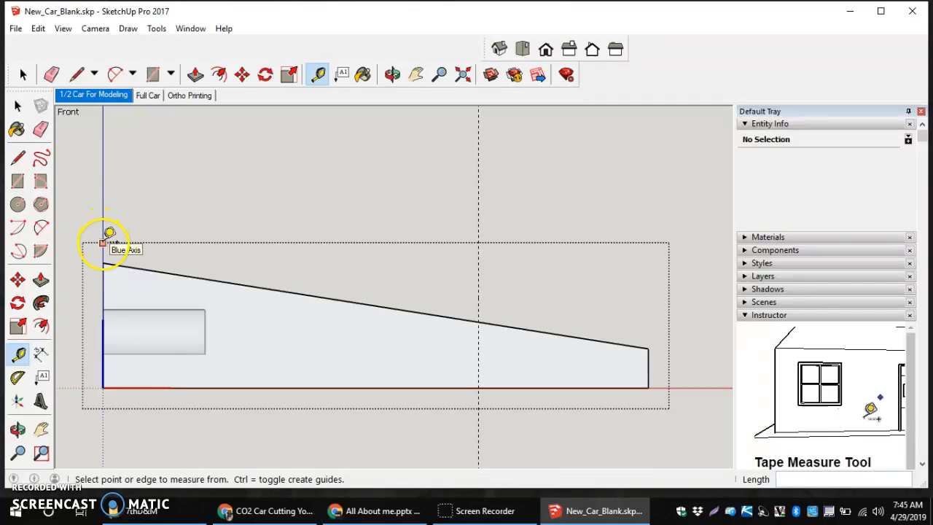
Add a second vertical guide 300 mm from the tall end, near the thin tail
{"action": "left_click", "coordinate": [103, 294]}
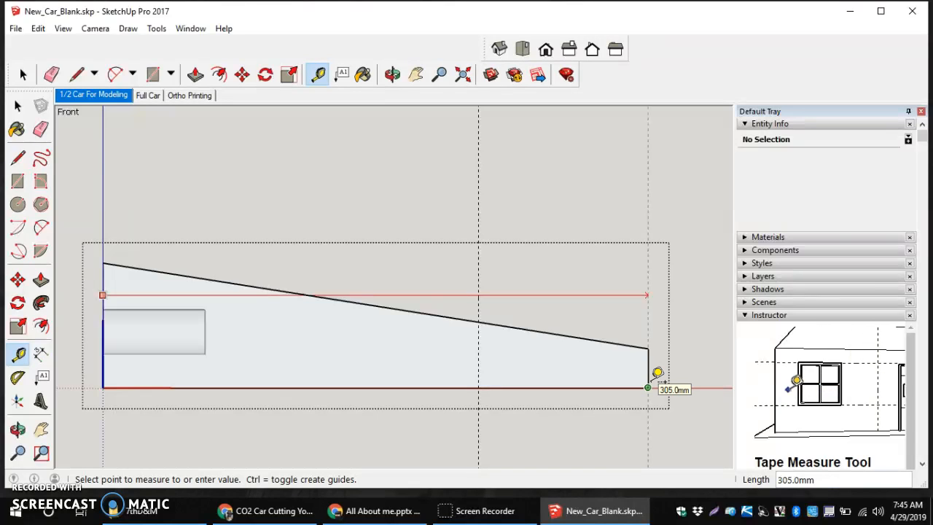
{"action": "left_click", "coordinate": [625, 386]}
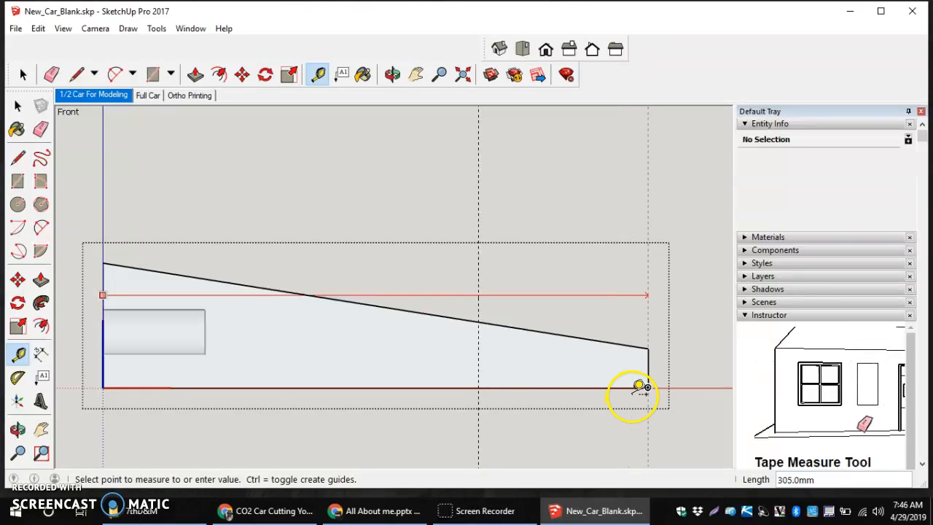
{"action": "left_click", "coordinate": [634, 387]}
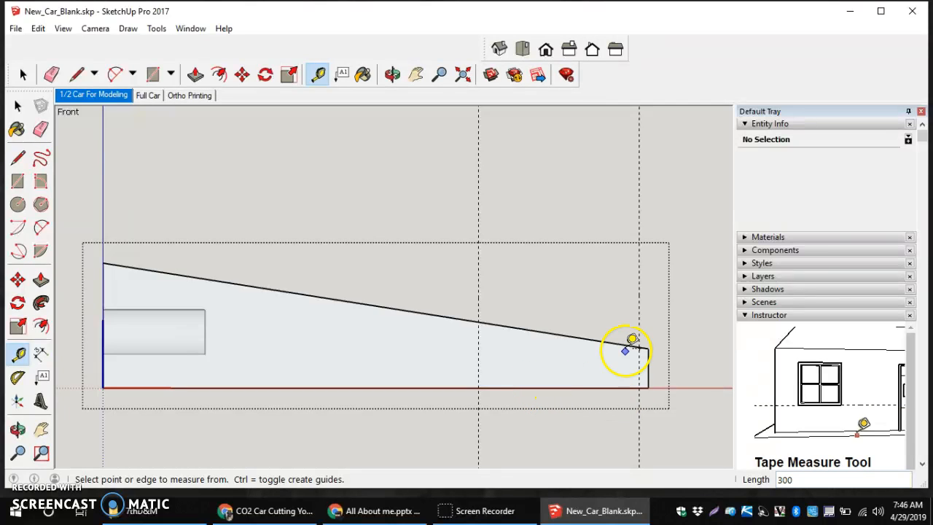
{"action": "scroll", "coordinate": [689, 324], "scroll_direction": "down", "scroll_amount": 3}
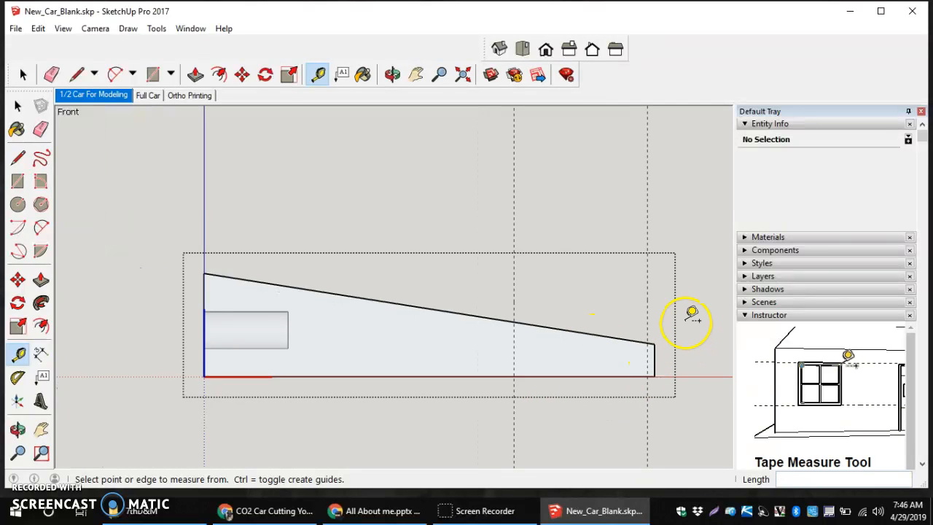
{"action": "key", "text": "o"}
{"action": "left_click_drag", "start_coordinate": [685, 322], "coordinate": [628, 360]}
{"action": "middle_click_drag", "start_coordinate": [627, 360], "coordinate": [581, 402]}
{"action": "scroll", "coordinate": [581, 403], "scroll_direction": "up", "scroll_amount": 3}
{"action": "scroll", "coordinate": [169, 146], "scroll_direction": "down", "scroll_amount": 5}
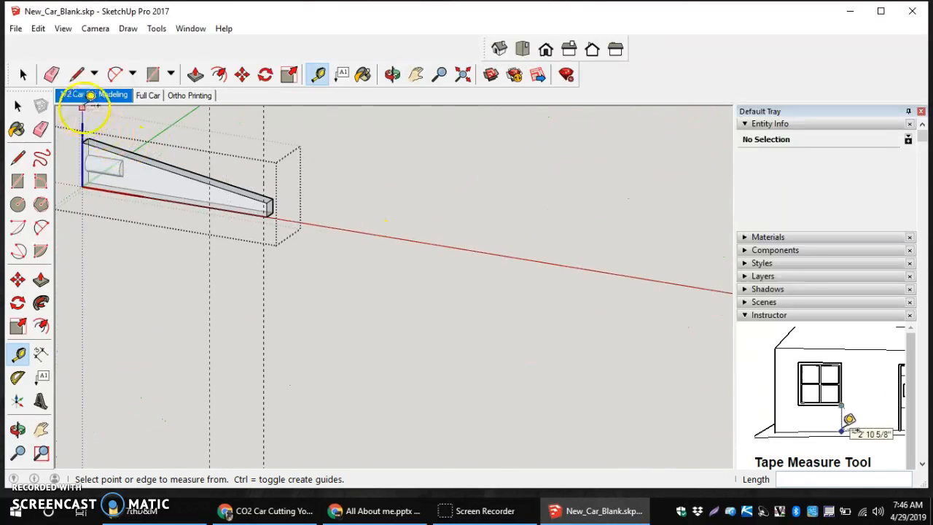
{"action": "scroll", "coordinate": [208, 167], "scroll_direction": "up", "scroll_amount": 5}
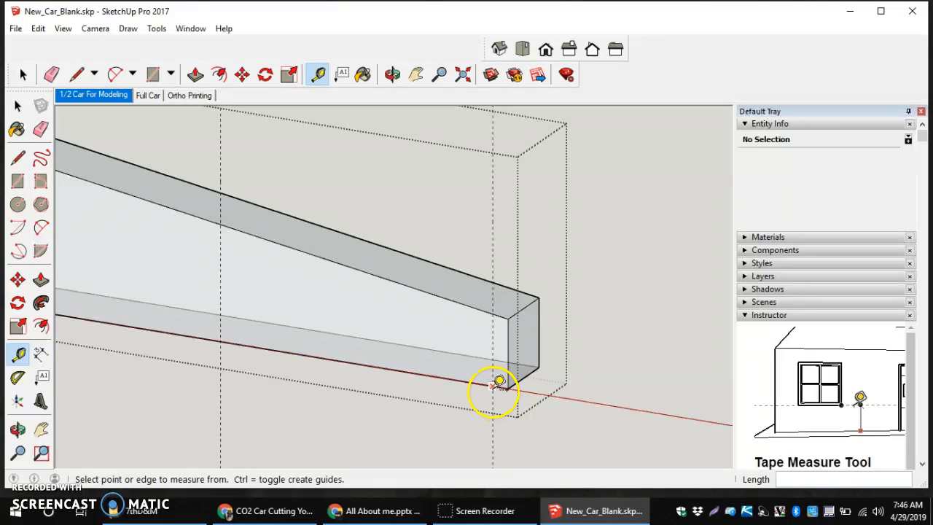
Draw a vertical edge along the guide to split off the tail
{"action": "left_click", "coordinate": [18, 159]}
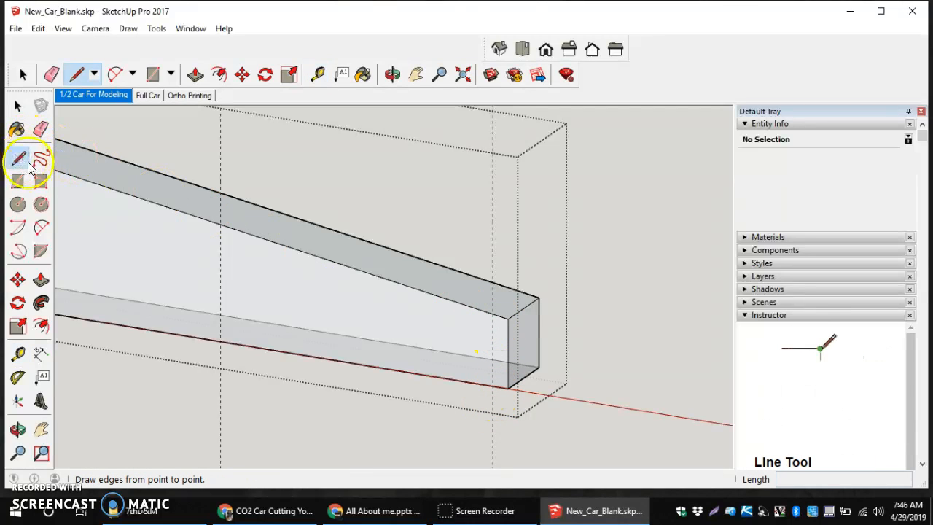
{"action": "left_click", "coordinate": [492, 313]}
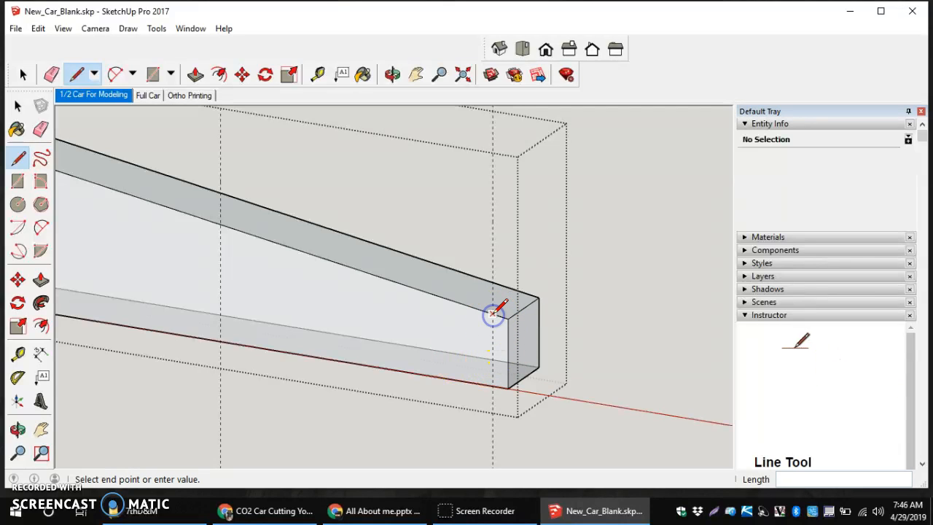
{"action": "left_click", "coordinate": [492, 385]}
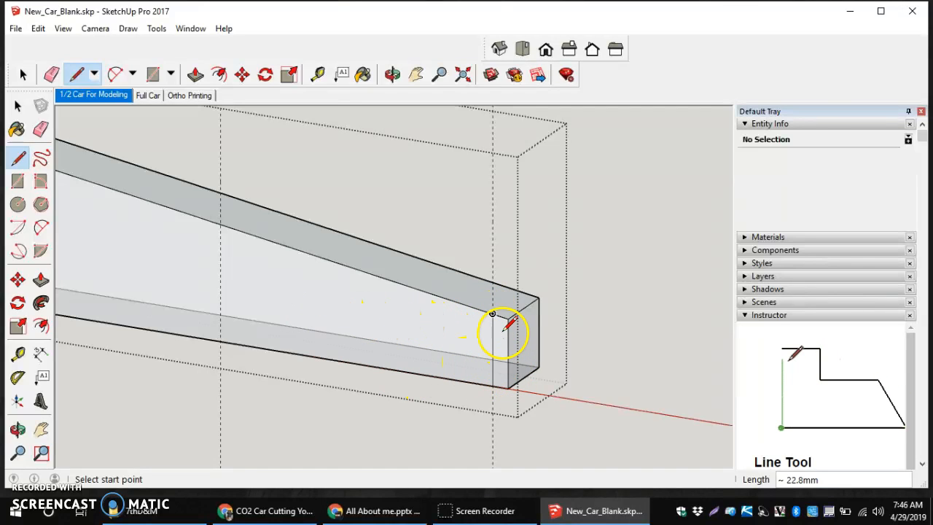
Push the small tail face in 21 mm and view the whole blank from the front
{"action": "left_click", "coordinate": [41, 281]}
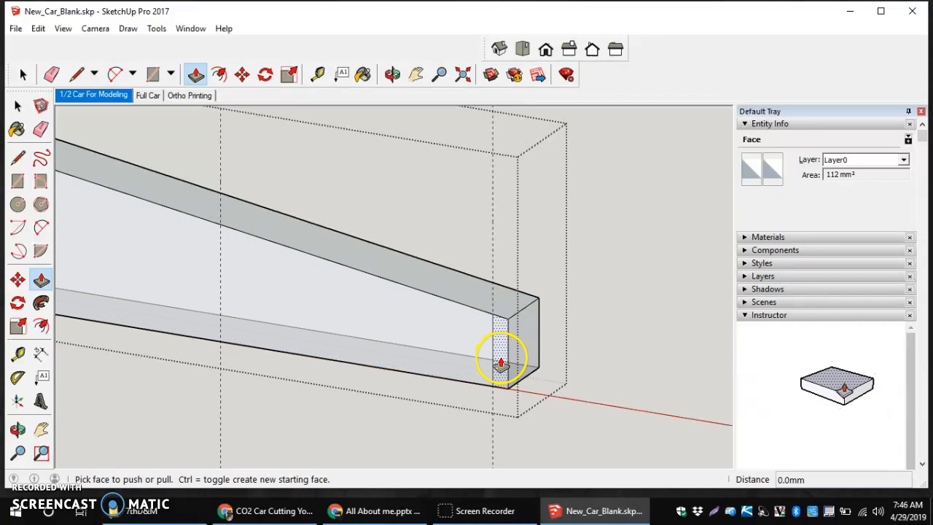
{"action": "left_click", "coordinate": [501, 362]}
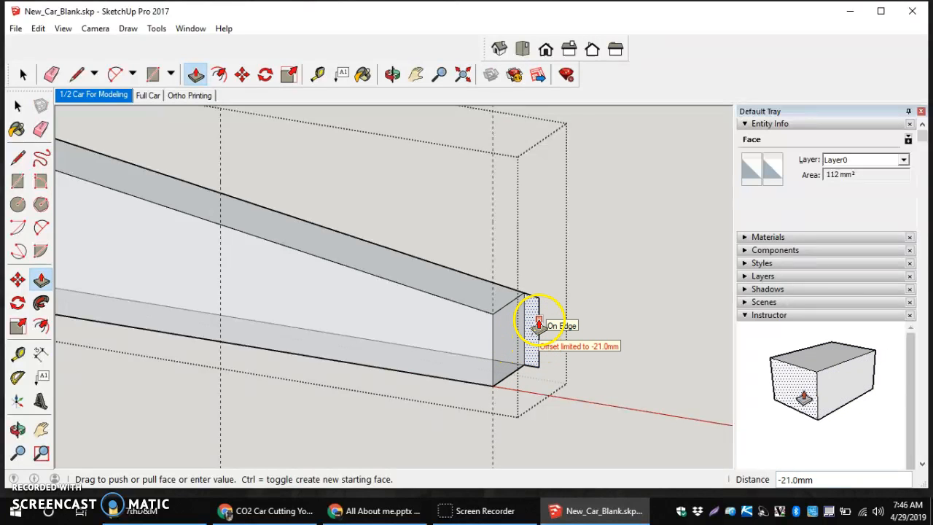
{"action": "left_click", "coordinate": [538, 325]}
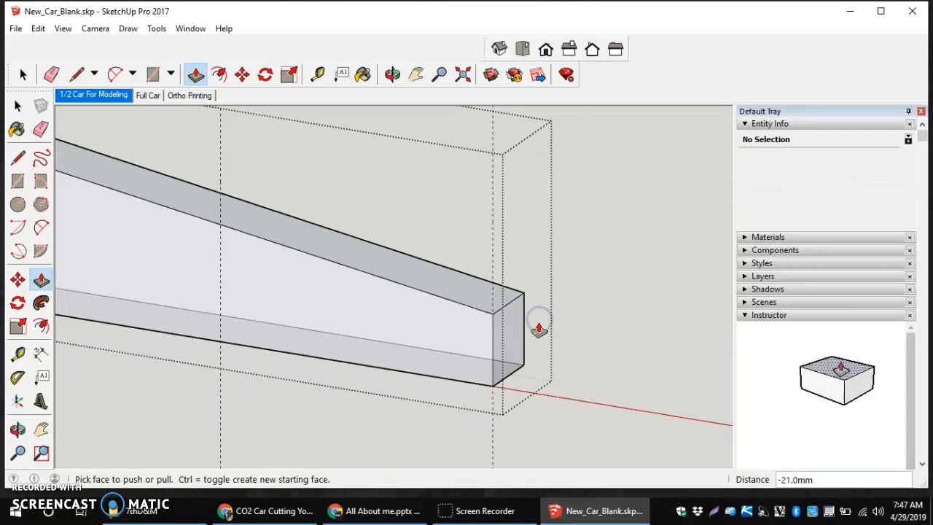
{"action": "scroll", "coordinate": [475, 342], "scroll_direction": "down", "scroll_amount": 3}
{"action": "middle_click_drag", "start_coordinate": [339, 300], "coordinate": [407, 290]}
{"action": "scroll", "coordinate": [406, 290], "scroll_direction": "up", "scroll_amount": 1}
{"action": "scroll", "coordinate": [406, 293], "scroll_direction": "down", "scroll_amount": 3}
{"action": "middle_click_drag", "start_coordinate": [316, 297], "coordinate": [376, 295]}
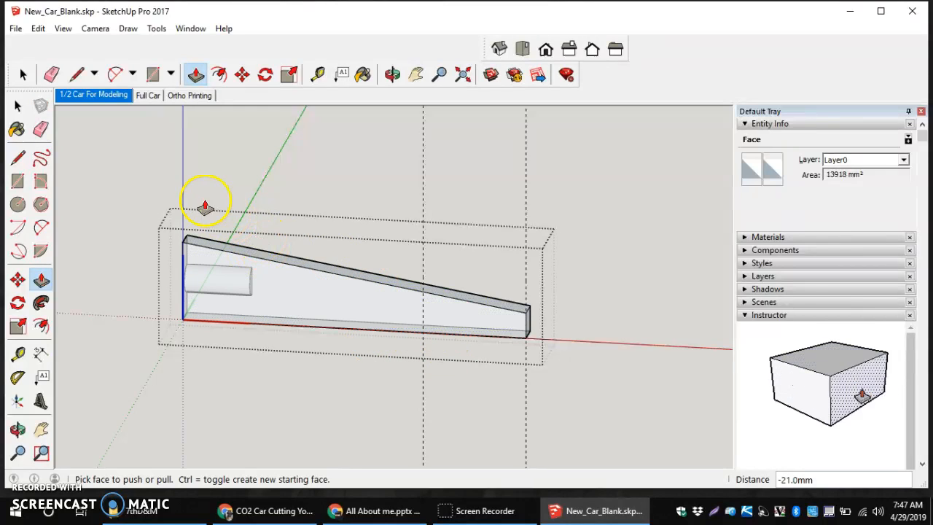
Save the model under a new student filename in HDrive
{"action": "left_click", "coordinate": [16, 29]}
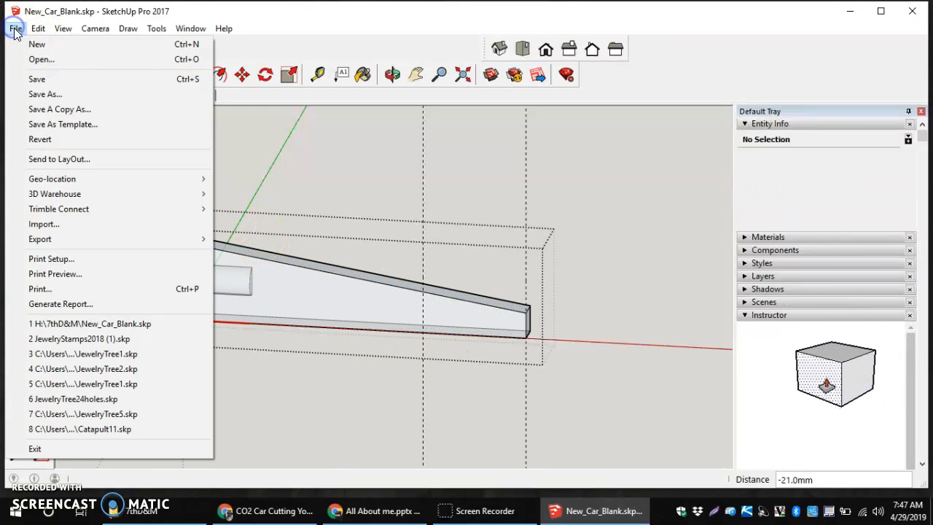
{"action": "left_click", "coordinate": [47, 97]}
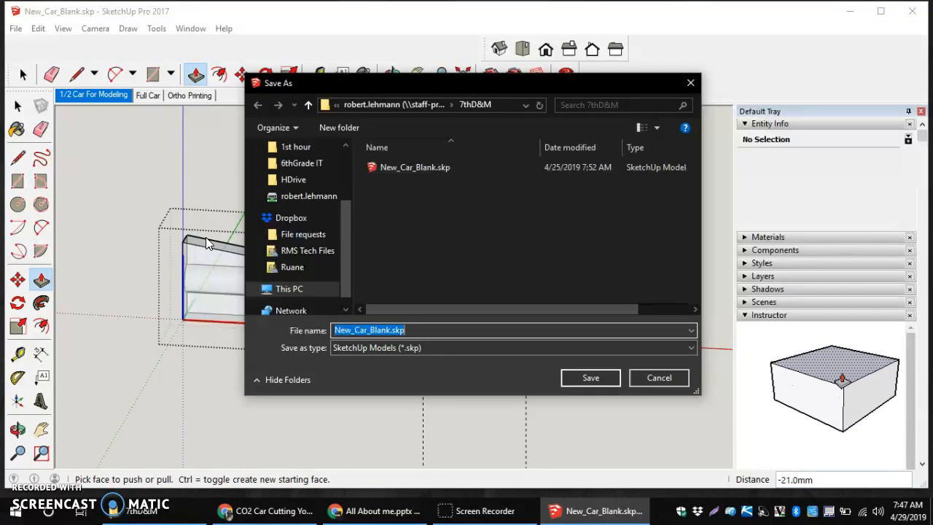
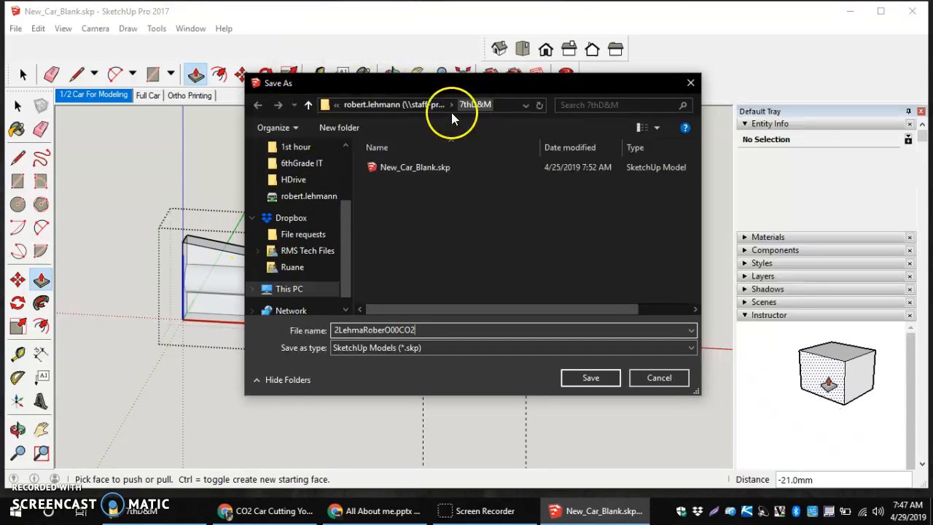
{"action": "left_click", "coordinate": [310, 290]}
{"action": "left_click", "coordinate": [295, 180]}
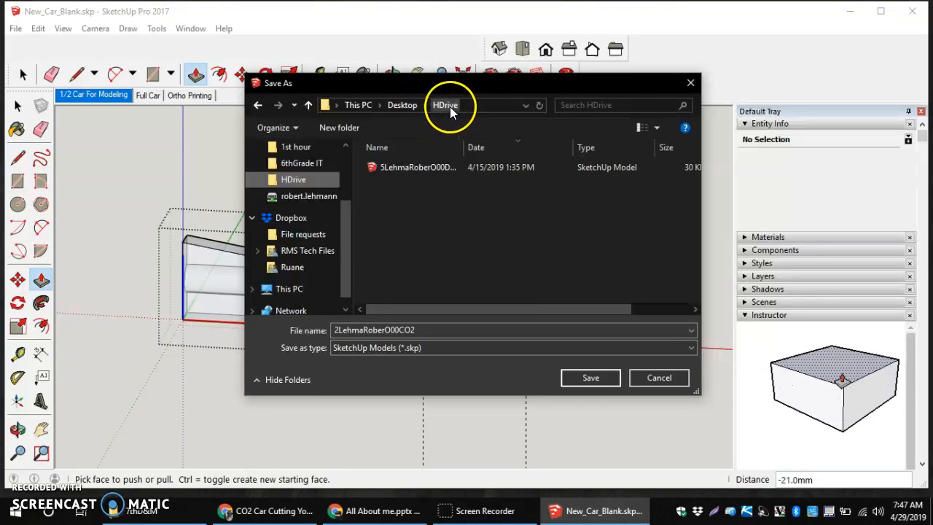
{"action": "left_click", "coordinate": [593, 376]}
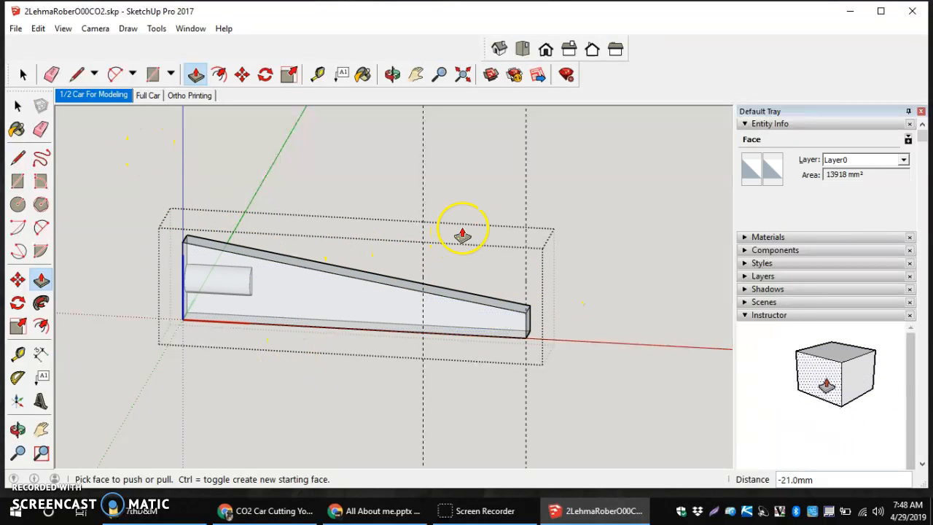
Delete all guide lines from the model
{"action": "left_click", "coordinate": [38, 29]}
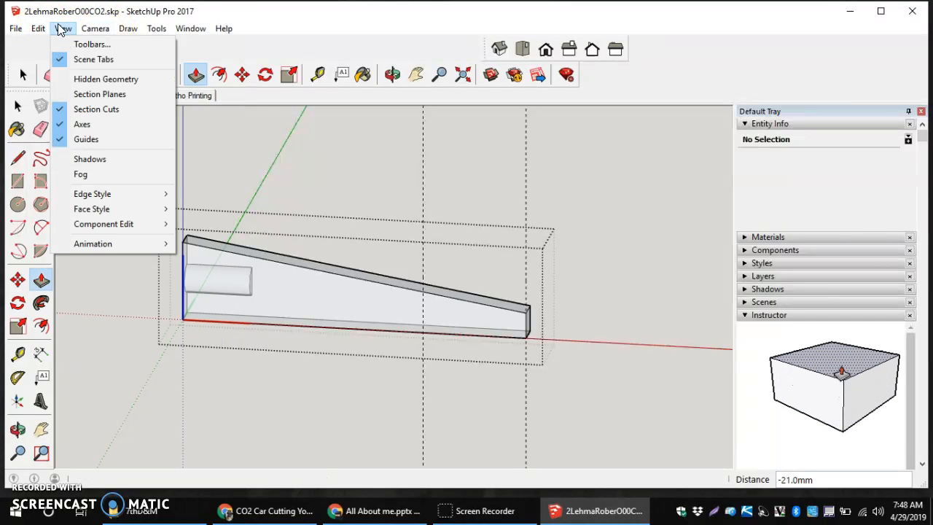
{"action": "left_click", "coordinate": [39, 29]}
{"action": "left_click", "coordinate": [66, 153]}
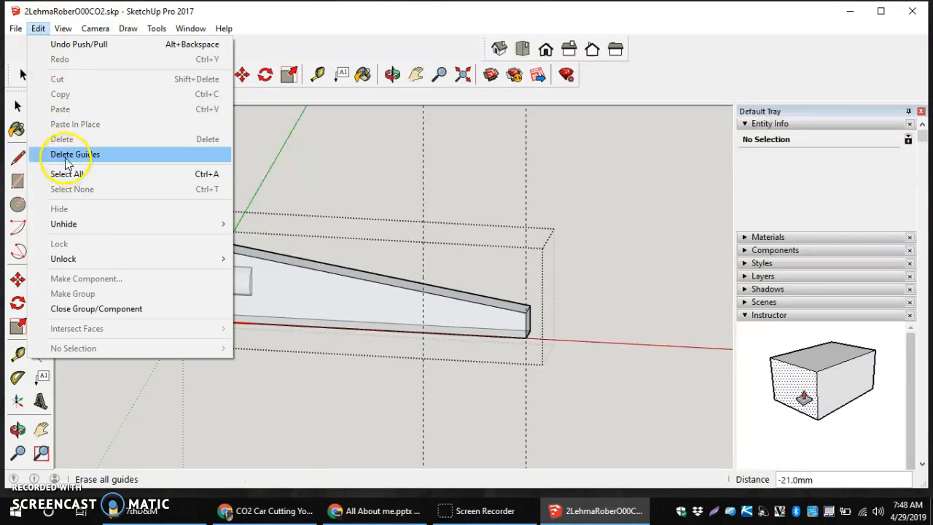